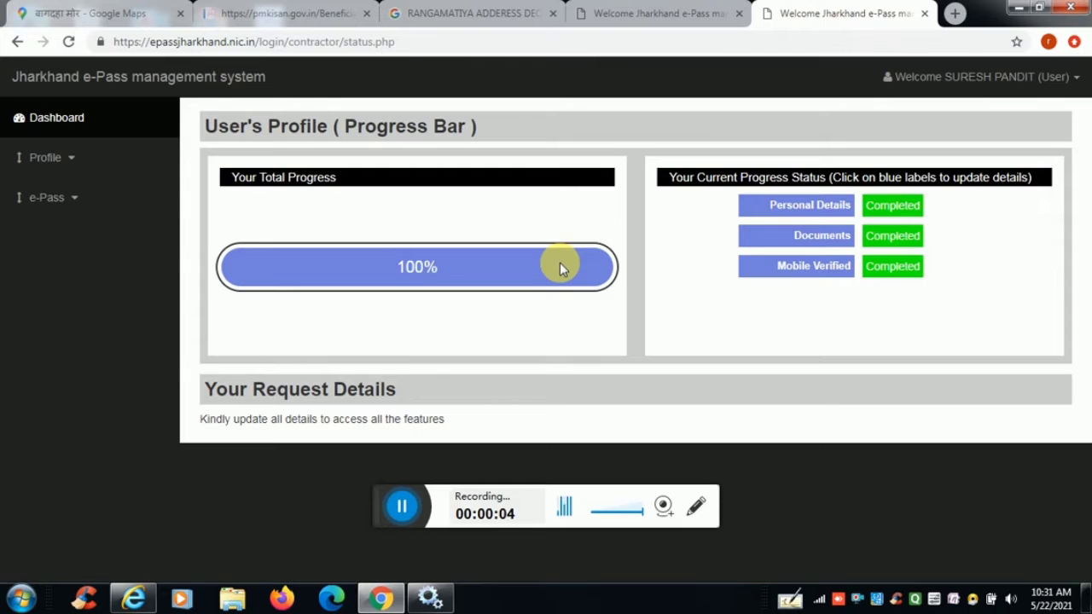
Start a new e-Pass for district GIRIDIH, type 'Outside the District but within Jharkhand', and save
{"action": "left_click", "coordinate": [34, 201]}
{"action": "left_click", "coordinate": [85, 236]}
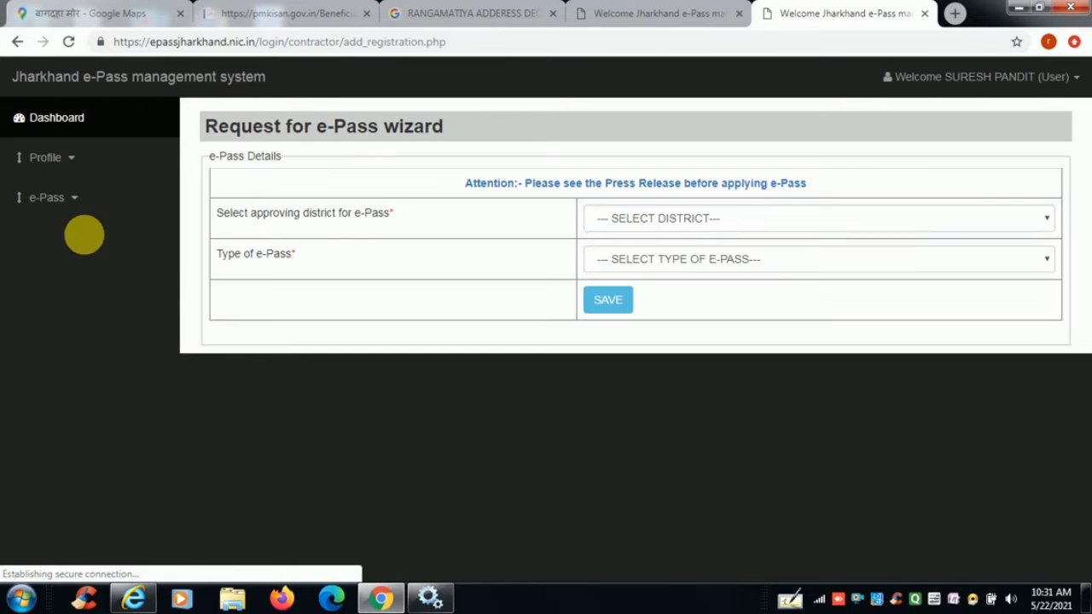
{"action": "left_click", "coordinate": [653, 220]}
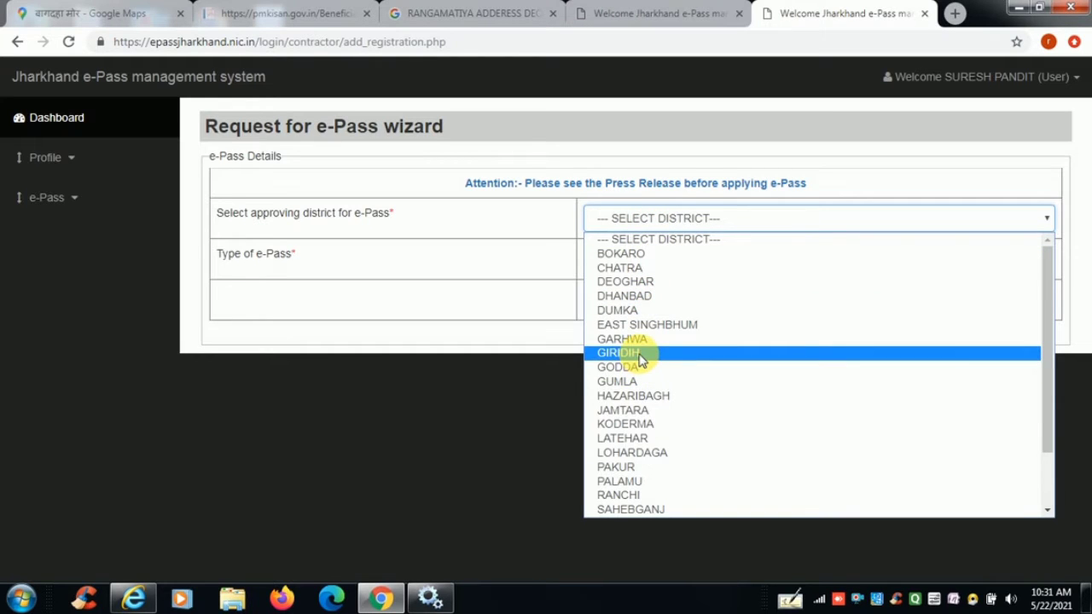
{"action": "left_click", "coordinate": [639, 358]}
{"action": "left_click", "coordinate": [626, 256]}
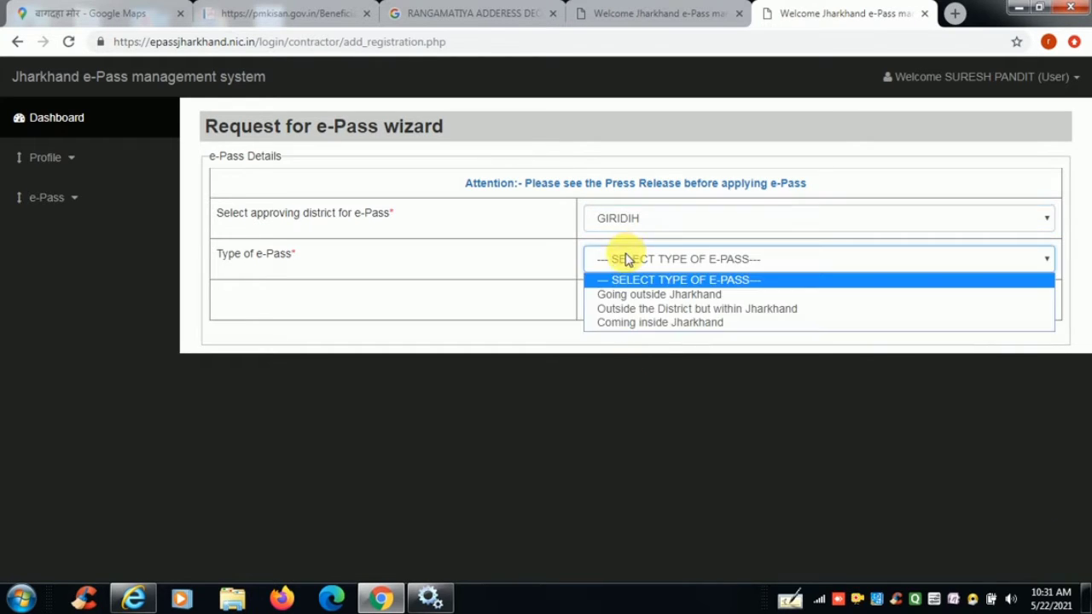
{"action": "left_click", "coordinate": [640, 311]}
{"action": "left_click", "coordinate": [627, 303]}
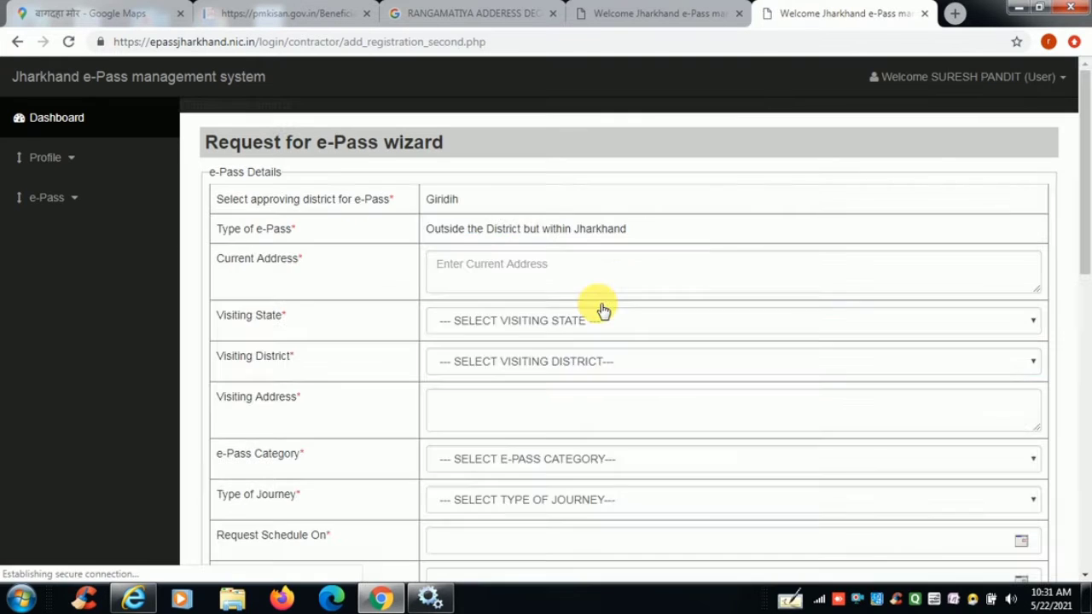
{"action": "scroll", "coordinate": [524, 256], "scroll_direction": "down", "scroll_amount": 9}
{"action": "scroll", "coordinate": [521, 268], "scroll_direction": "up", "scroll_amount": 10}
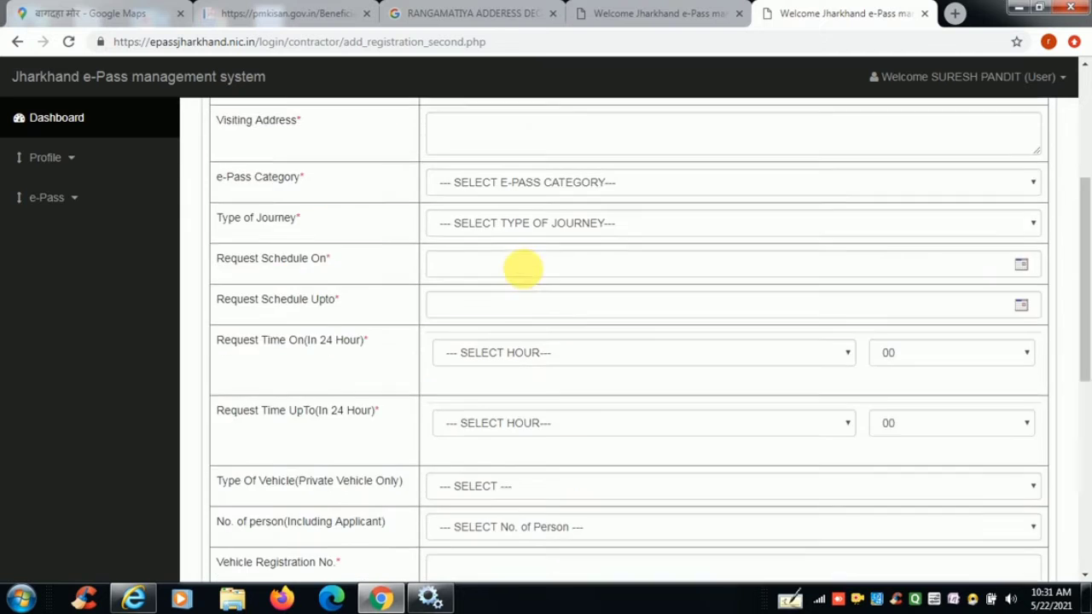
{"action": "scroll", "coordinate": [528, 266], "scroll_direction": "down", "scroll_amount": 10}
{"action": "scroll", "coordinate": [529, 271], "scroll_direction": "up", "scroll_amount": 2}
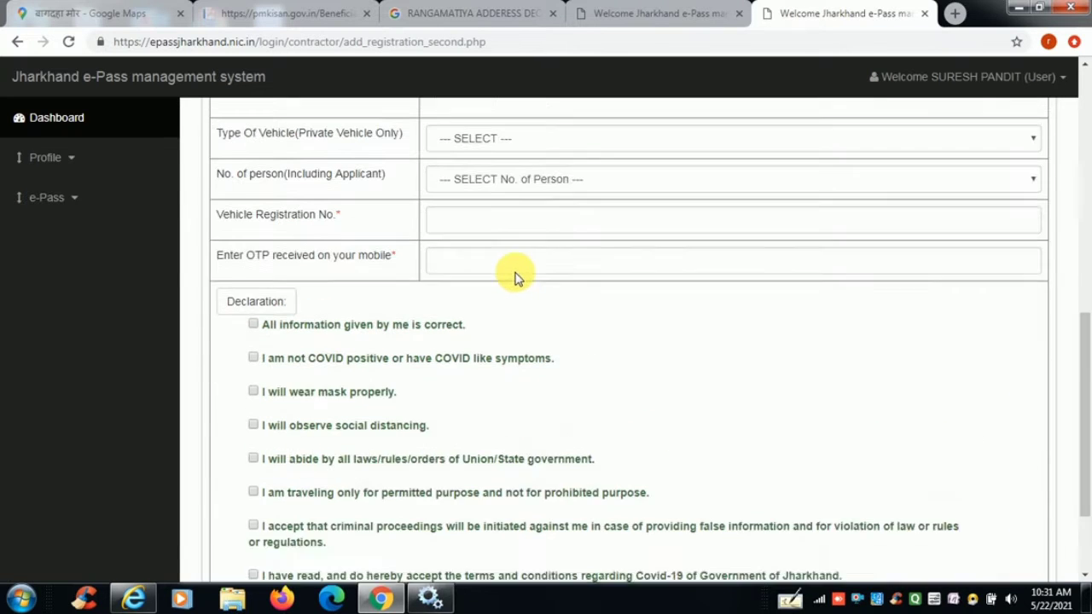
{"action": "left_click_drag", "start_coordinate": [221, 282], "coordinate": [404, 295]}
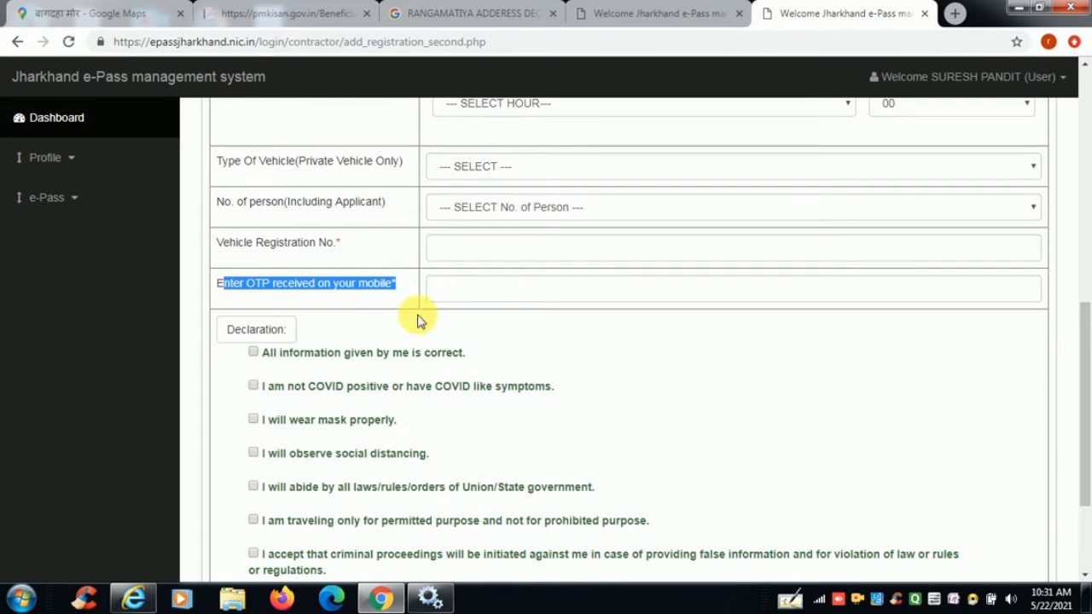
{"action": "scroll", "coordinate": [555, 404], "scroll_direction": "up", "scroll_amount": 7}
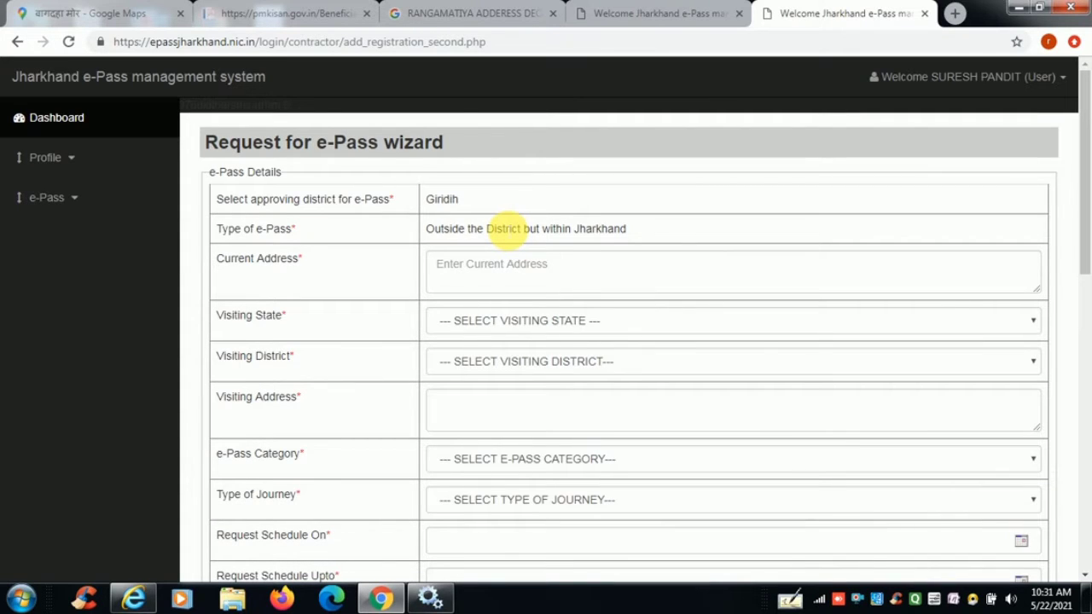
Paste the destination into Visiting Address and type the applicant's home address into Current Address
{"action": "left_click", "coordinate": [499, 271]}
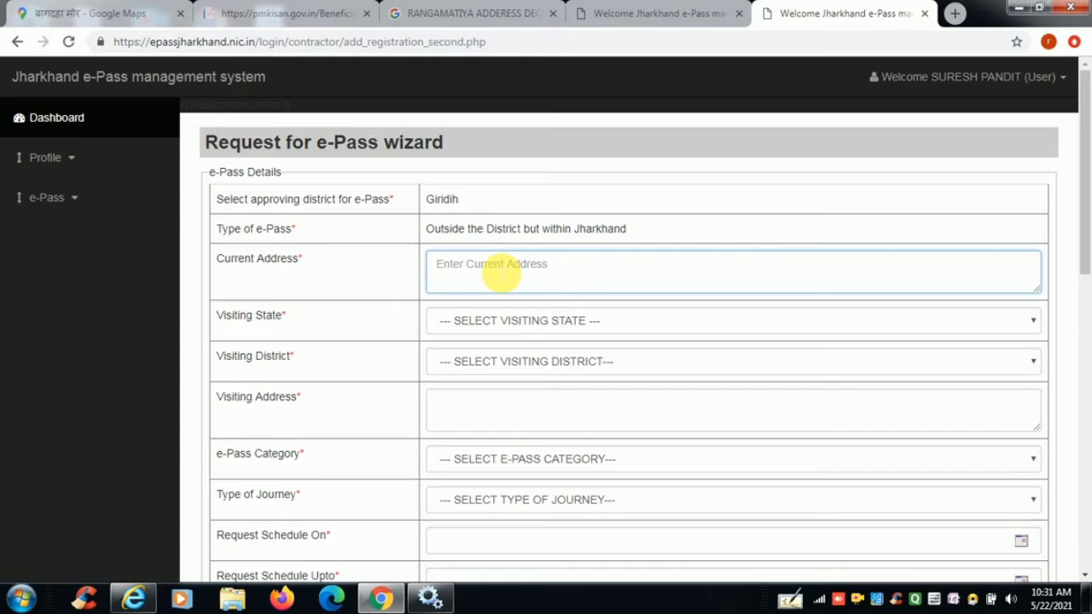
{"action": "left_click", "coordinate": [502, 418]}
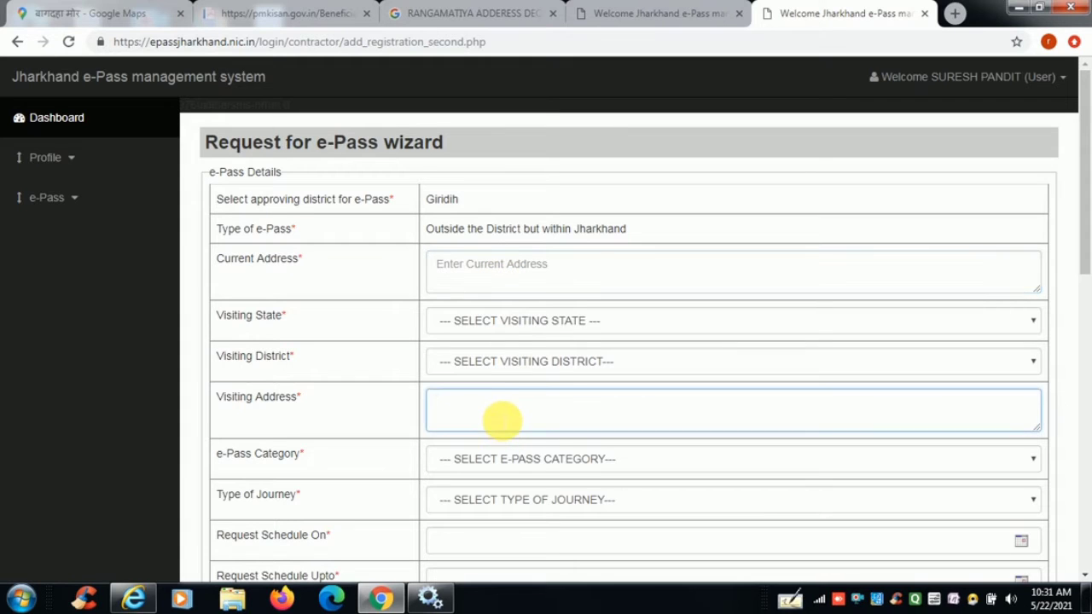
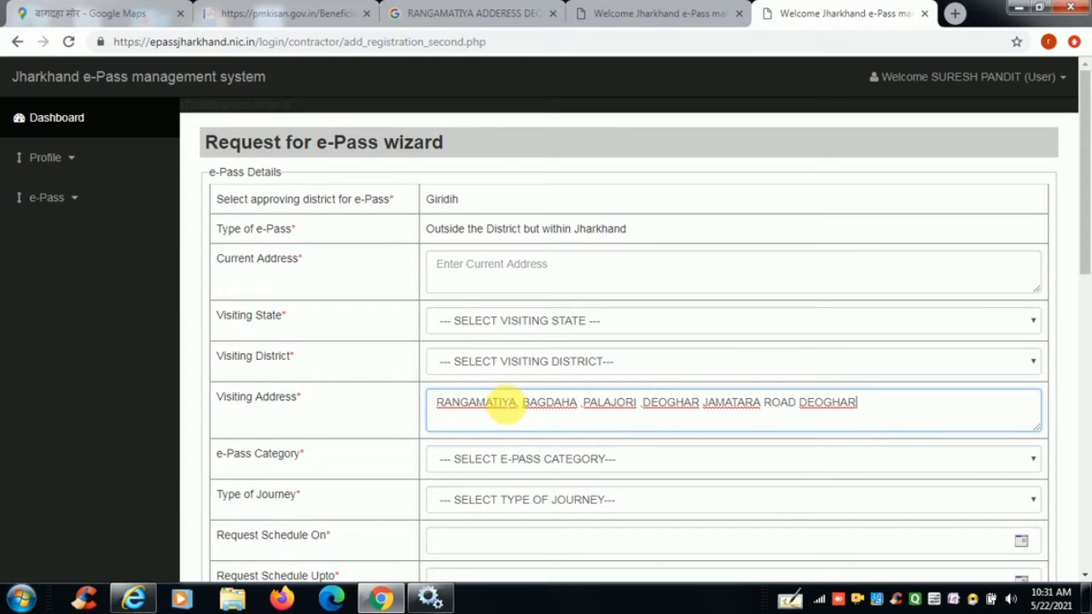
{"action": "left_click", "coordinate": [501, 273]}
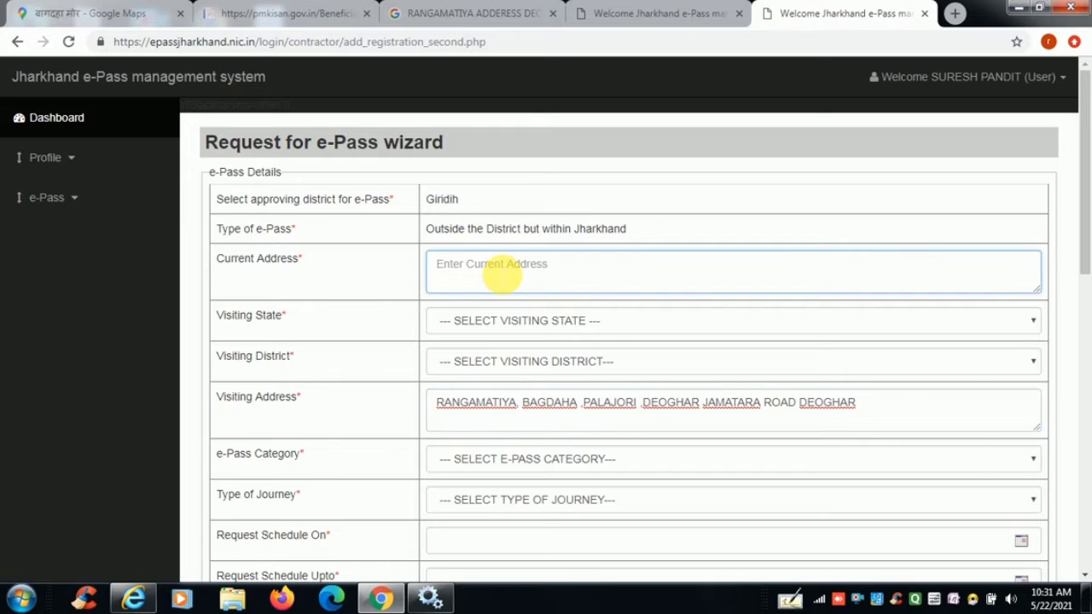
{"action": "type", "text": "A"}
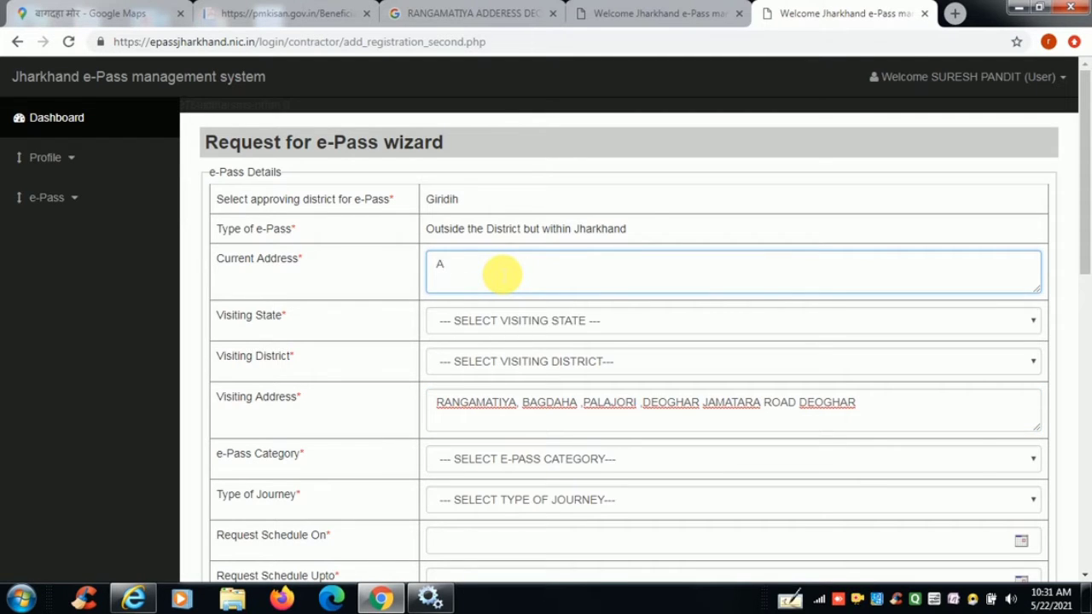
{"action": "key", "text": "BackSpace"}
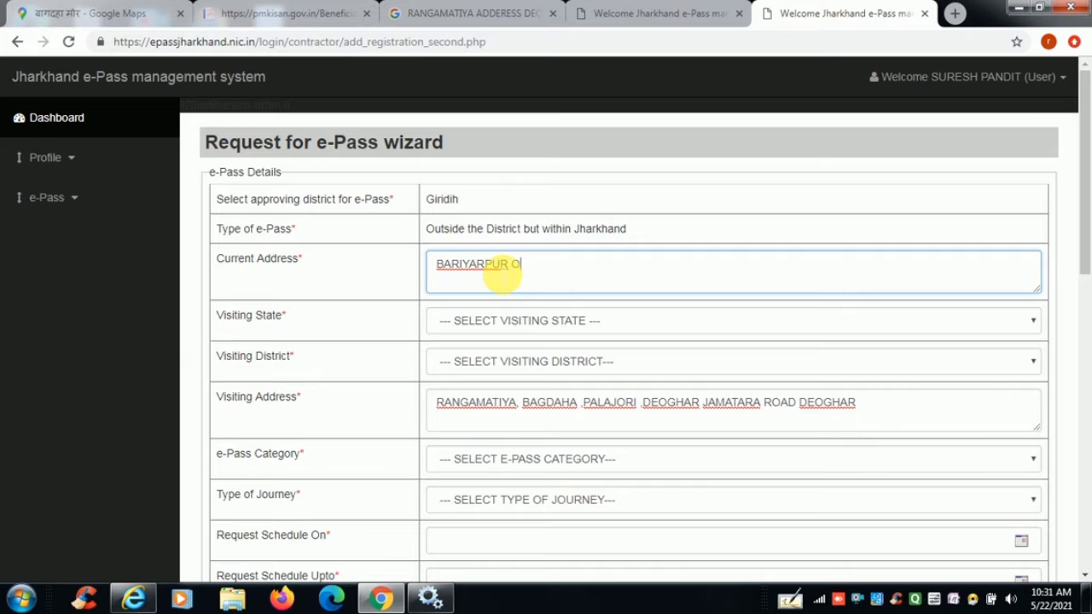
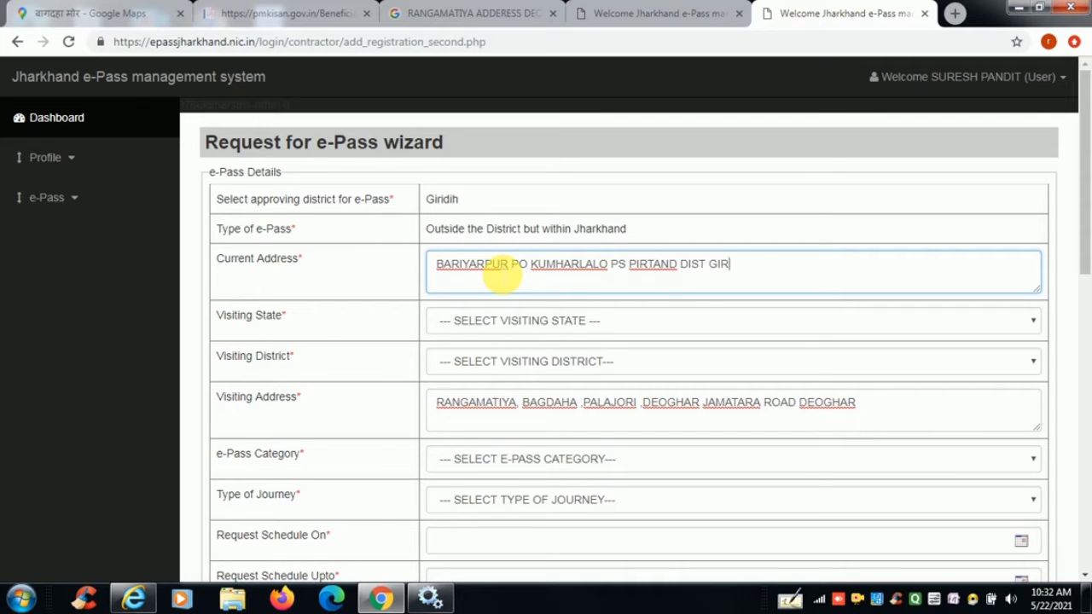
Set the visiting state to JHARKHAND and the visiting district to DEOGHAR
{"action": "left_click", "coordinate": [503, 320]}
{"action": "left_click", "coordinate": [496, 331]}
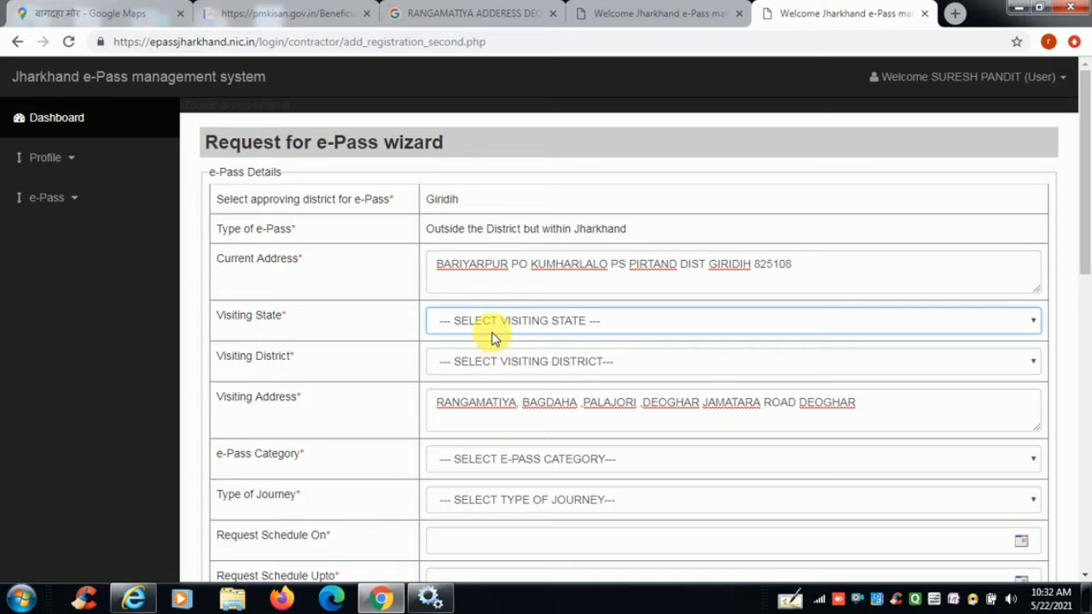
{"action": "left_click", "coordinate": [495, 324]}
{"action": "left_click", "coordinate": [500, 360]}
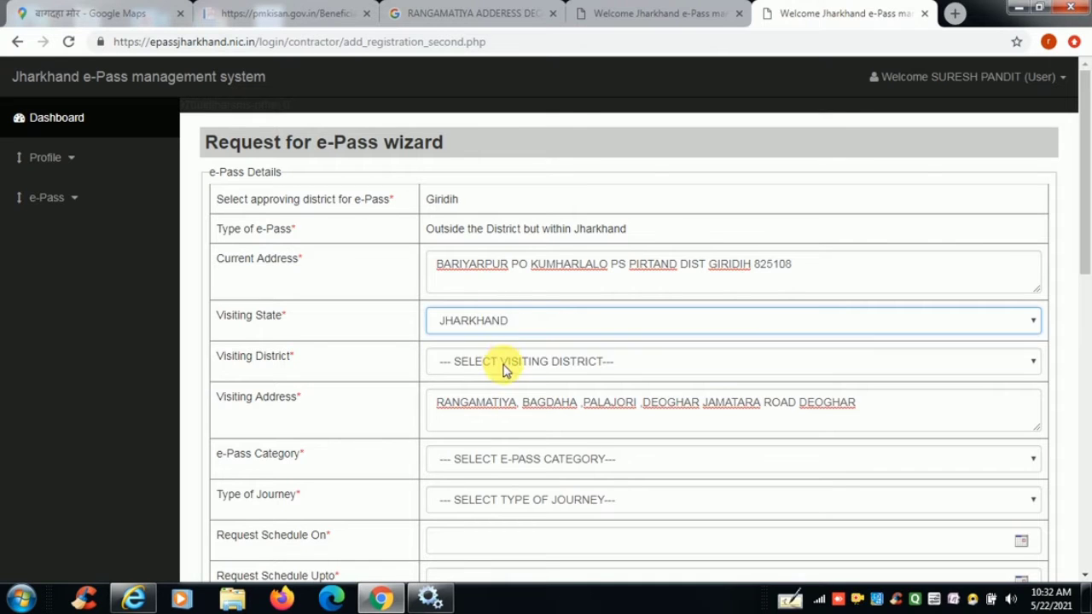
{"action": "left_click", "coordinate": [506, 370]}
{"action": "left_click", "coordinate": [508, 382]}
{"action": "left_click", "coordinate": [509, 371]}
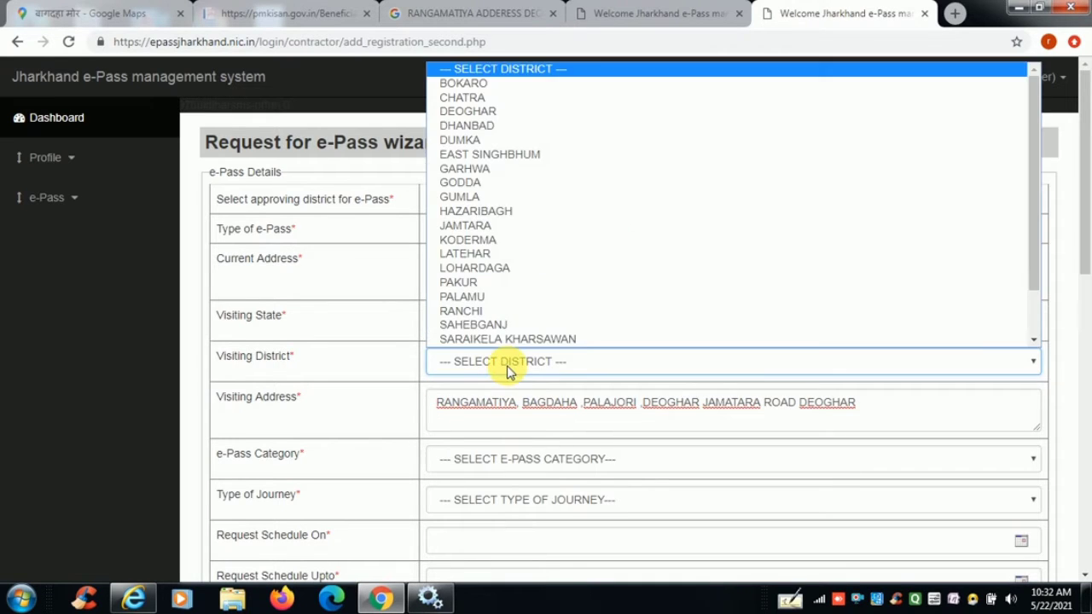
{"action": "left_click", "coordinate": [483, 111]}
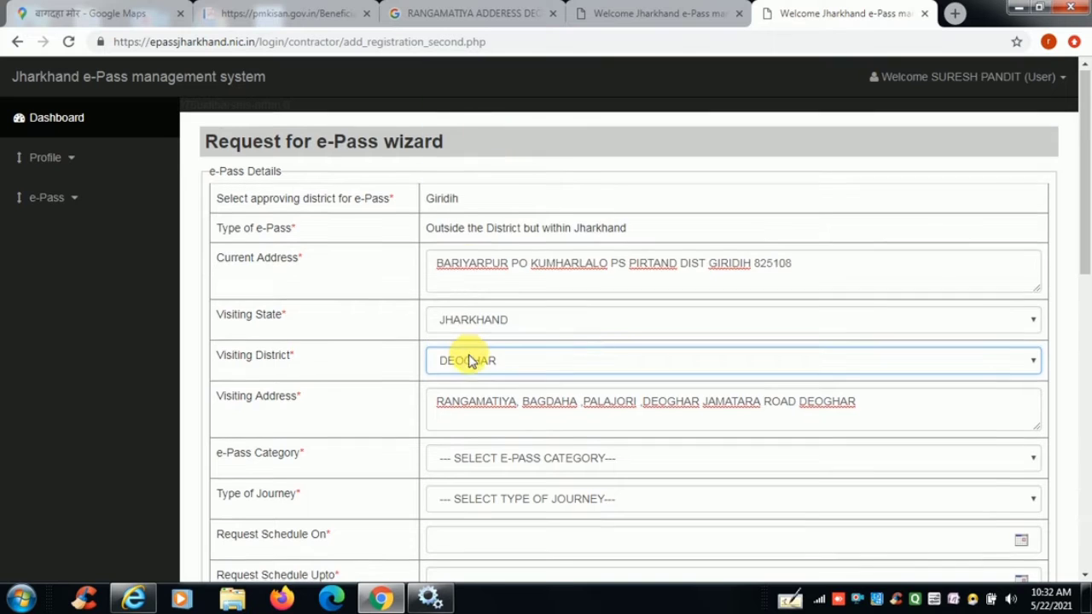
Choose the shop owner/employee e-Pass category and Visit and Return as journey type
{"action": "scroll", "coordinate": [467, 360], "scroll_direction": "down", "scroll_amount": 1}
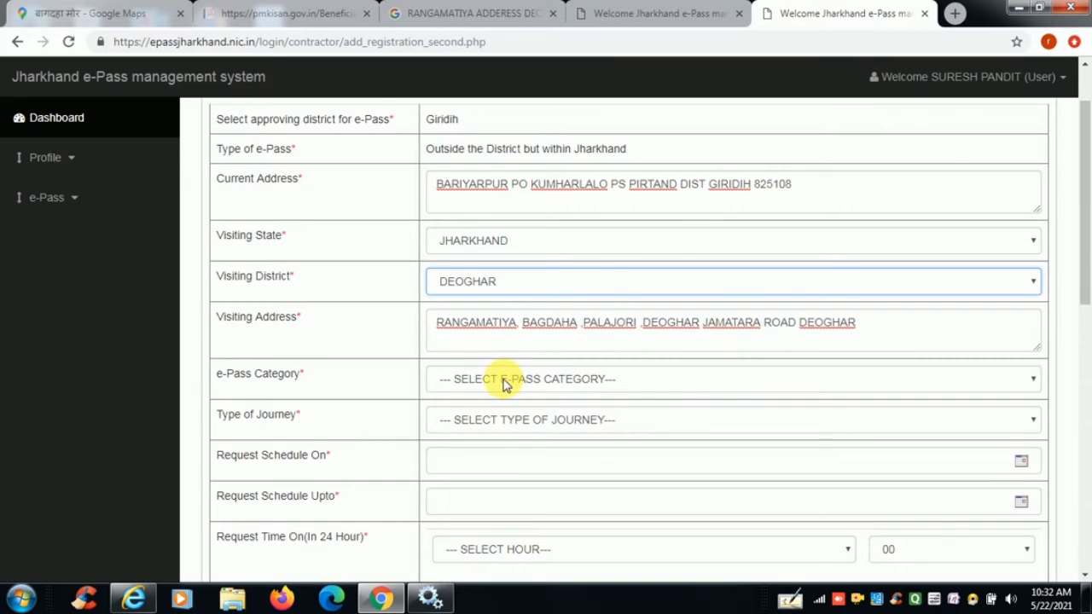
{"action": "left_click", "coordinate": [504, 384]}
{"action": "left_click", "coordinate": [563, 161]}
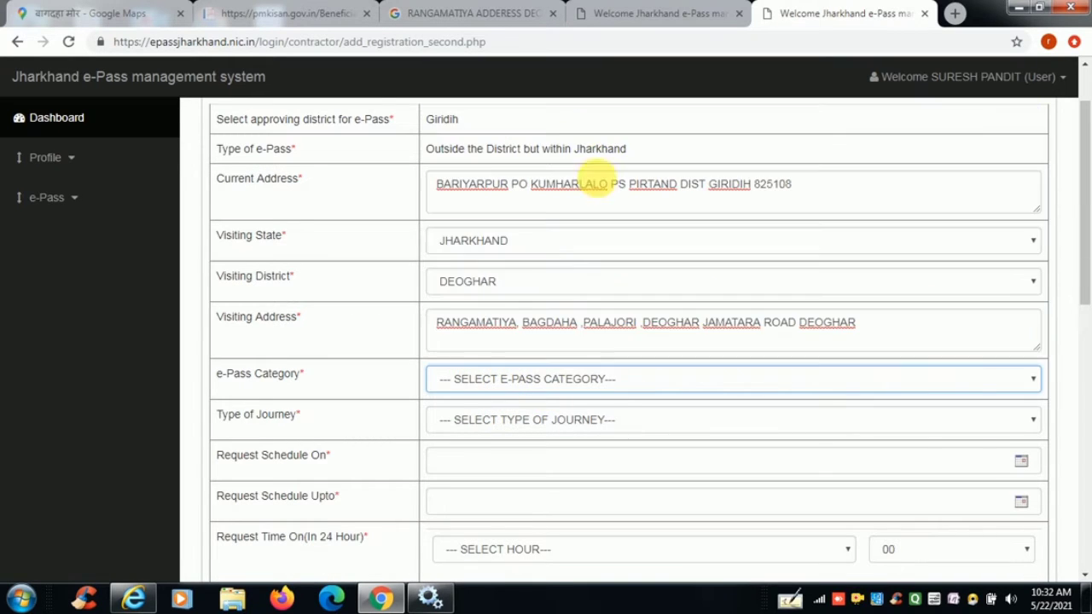
{"action": "left_click", "coordinate": [508, 421]}
{"action": "left_click", "coordinate": [512, 470]}
{"action": "scroll", "coordinate": [531, 430], "scroll_direction": "down", "scroll_amount": 2}
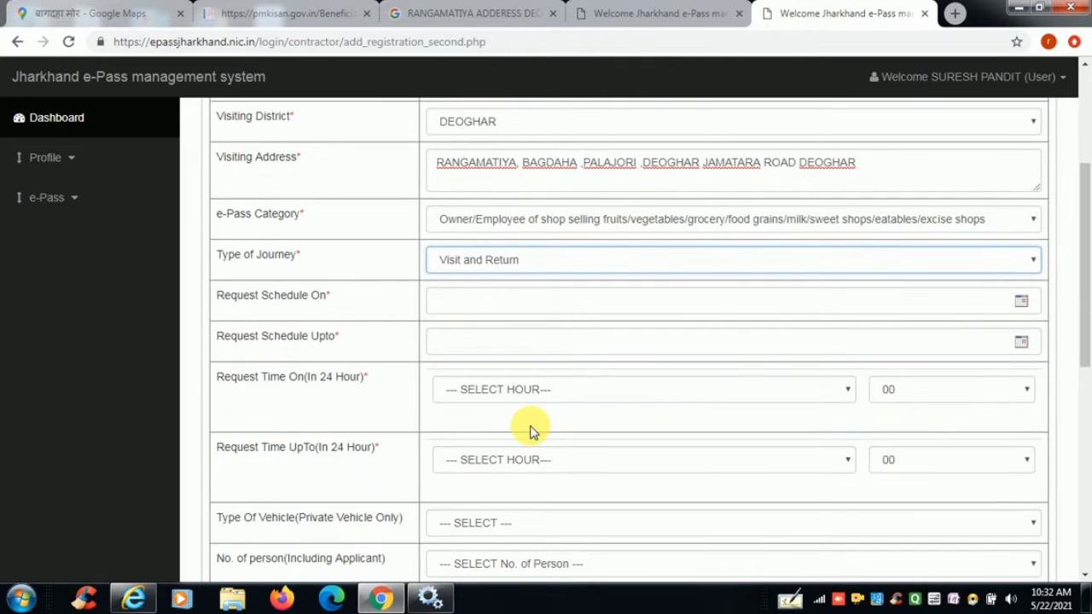
Set the pass period 22-05-2021 to 23-05-2021 with hours 1 to 23
{"action": "left_click", "coordinate": [483, 302]}
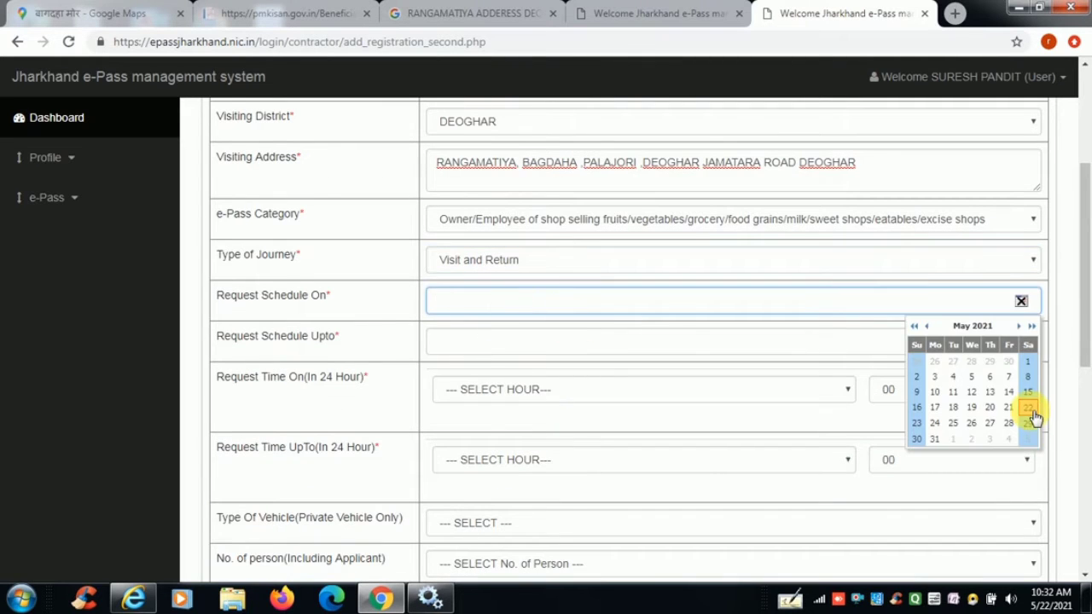
{"action": "left_click", "coordinate": [1031, 410]}
{"action": "left_click", "coordinate": [1021, 343]}
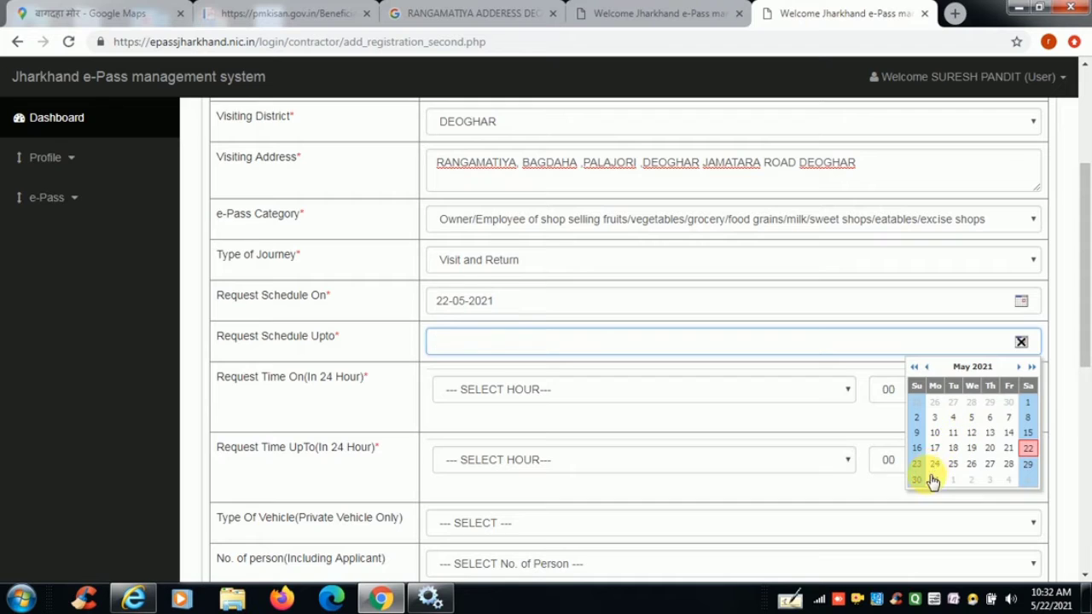
{"action": "left_click", "coordinate": [918, 464]}
{"action": "scroll", "coordinate": [597, 397], "scroll_direction": "down", "scroll_amount": 1}
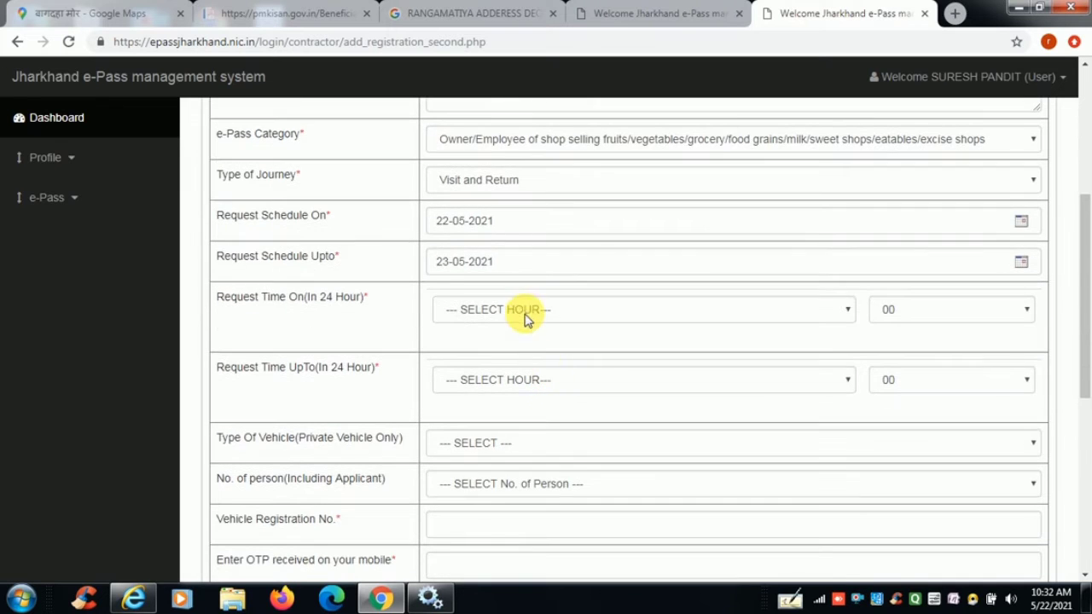
{"action": "left_click", "coordinate": [524, 317]}
{"action": "left_click", "coordinate": [519, 94]}
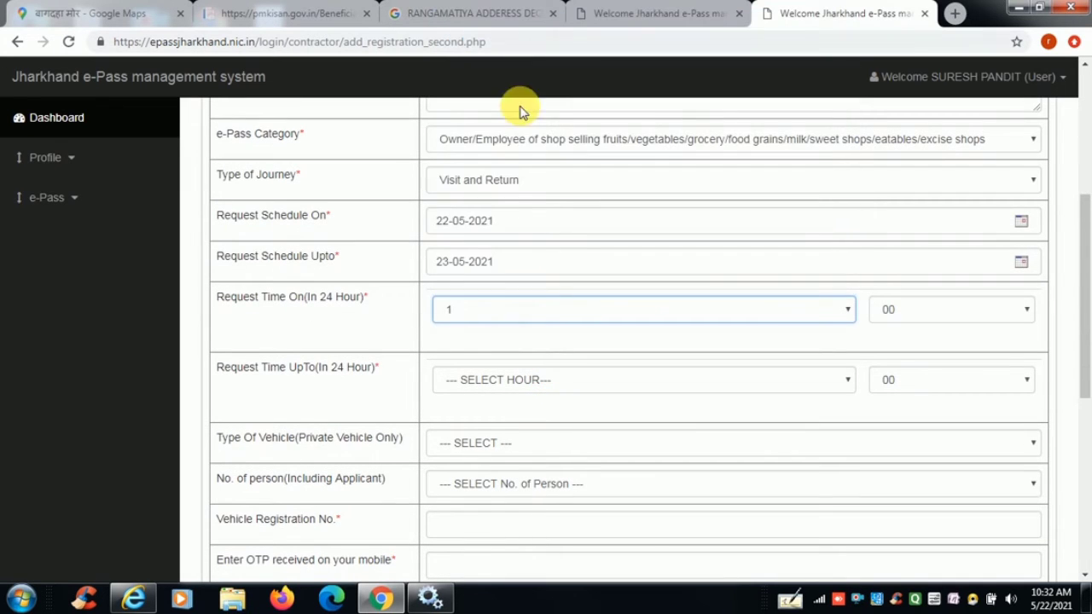
{"action": "left_click", "coordinate": [541, 379]}
{"action": "scroll", "coordinate": [505, 312], "scroll_direction": "down", "scroll_amount": 2}
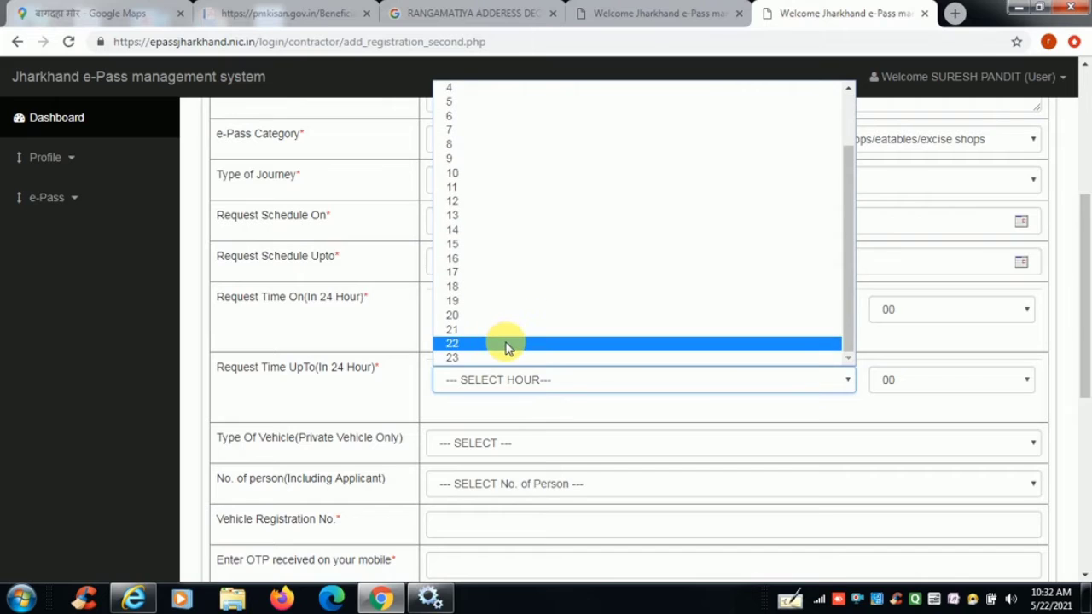
{"action": "left_click", "coordinate": [507, 357]}
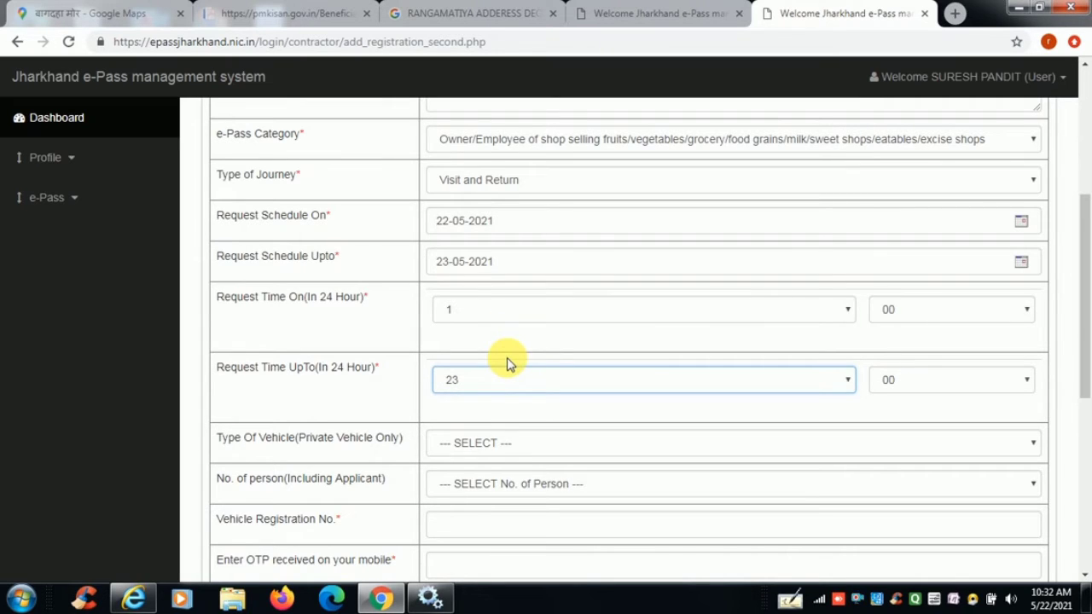
Select FOUR WHEELER as the vehicle type and 3 as the number of persons
{"action": "scroll", "coordinate": [509, 360], "scroll_direction": "down", "scroll_amount": 2}
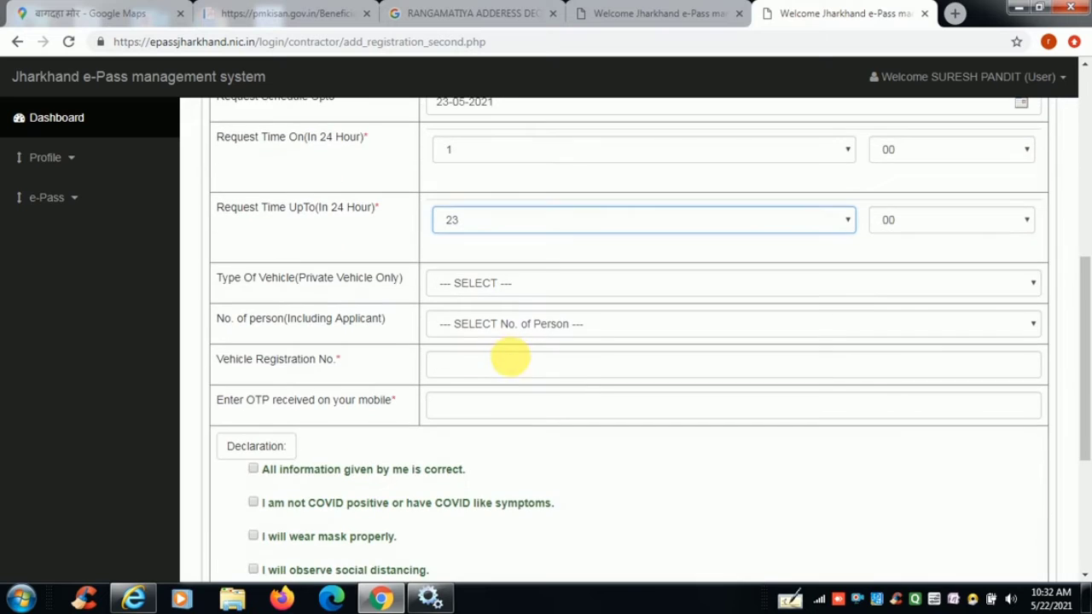
{"action": "left_click", "coordinate": [492, 286]}
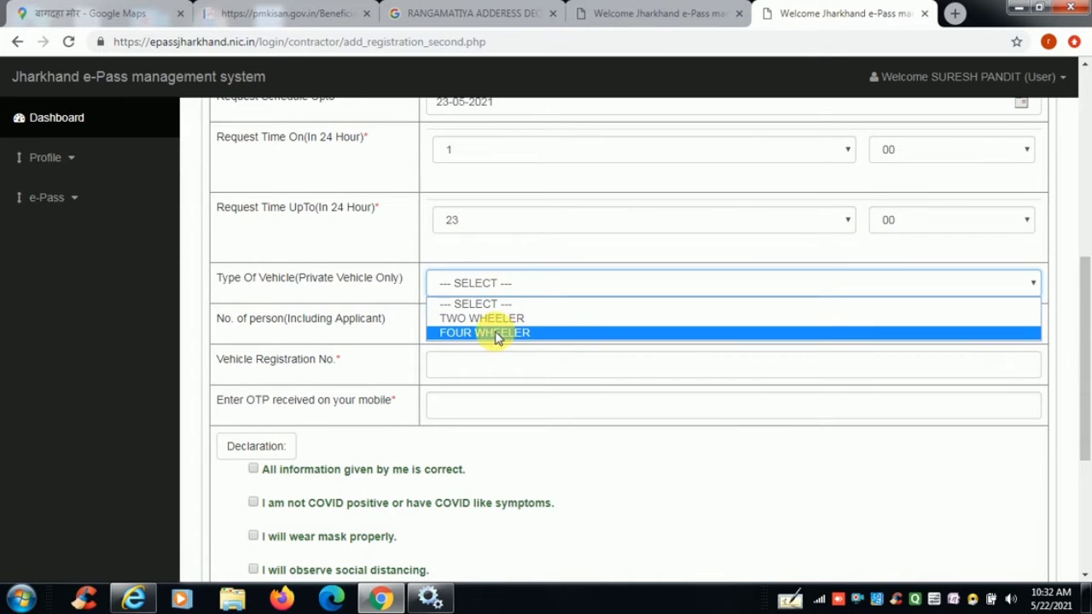
{"action": "left_click", "coordinate": [498, 335]}
{"action": "left_click", "coordinate": [463, 334]}
{"action": "left_click", "coordinate": [469, 364]}
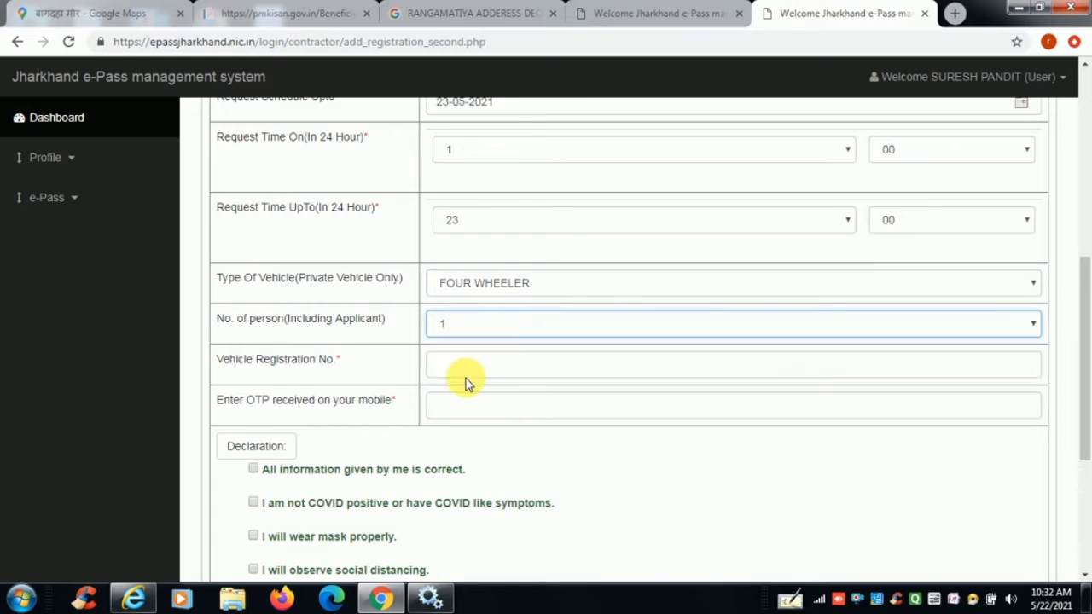
{"action": "key", "text": "Down"}
{"action": "key", "text": "Down"}
{"action": "left_click", "coordinate": [568, 375]}
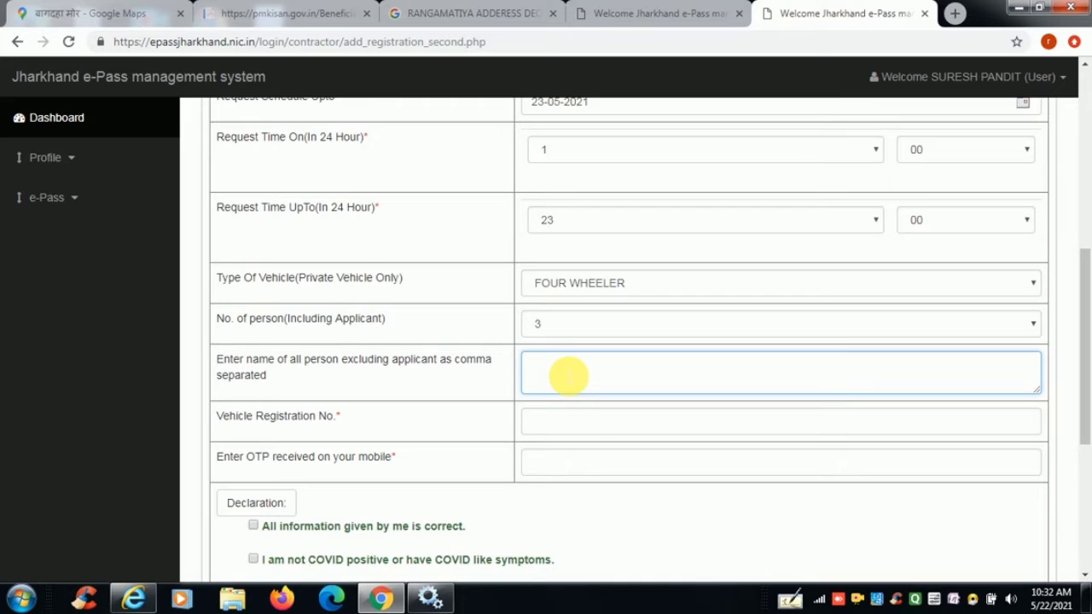
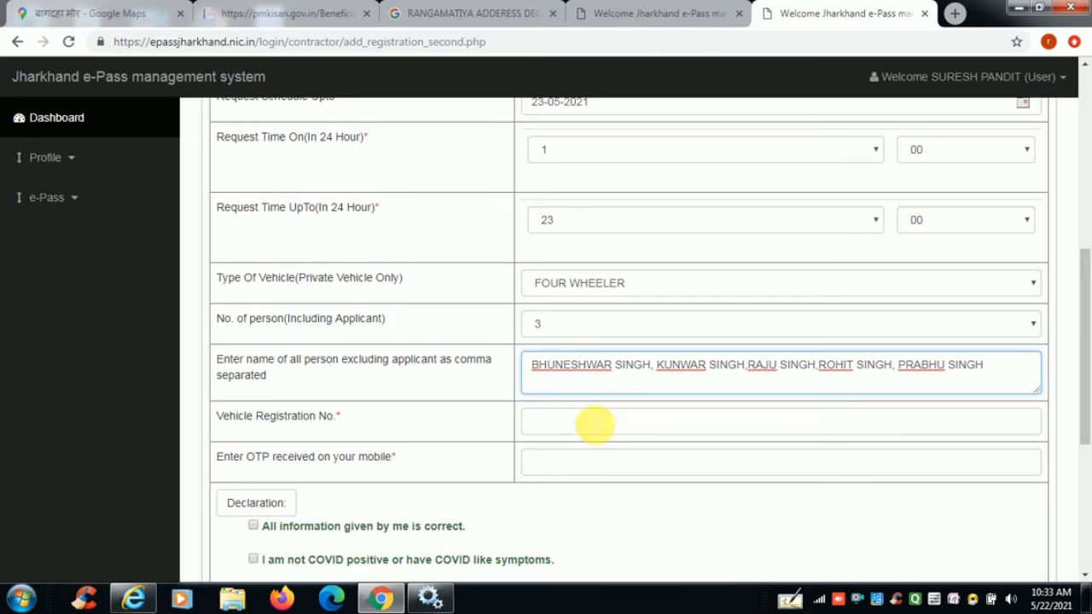
Enter the five companions' names, separated by commas, in the accompanying-persons field
{"action": "left_click", "coordinate": [563, 424]}
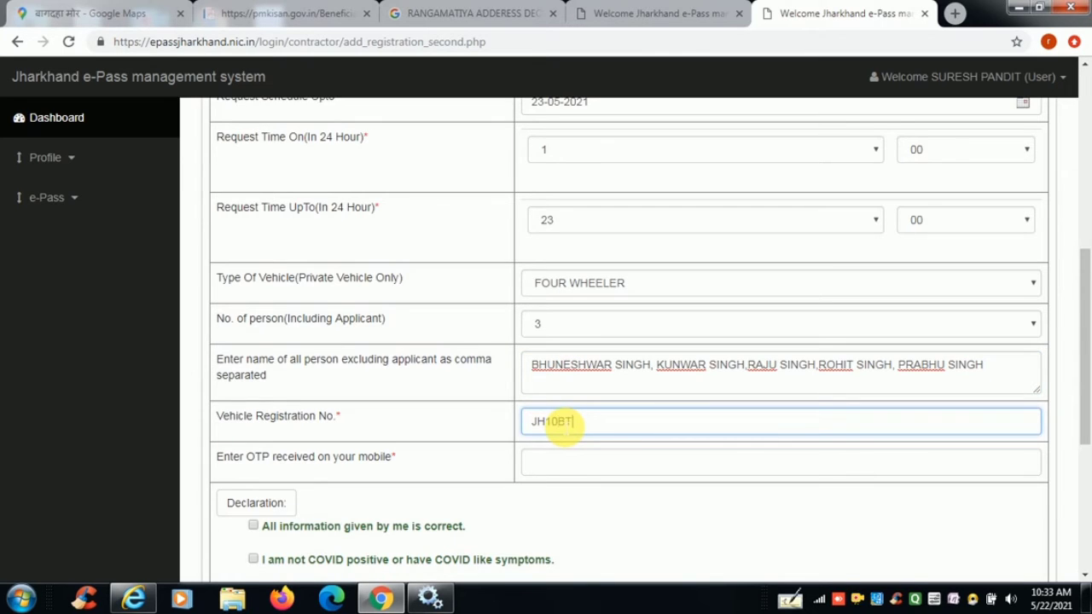
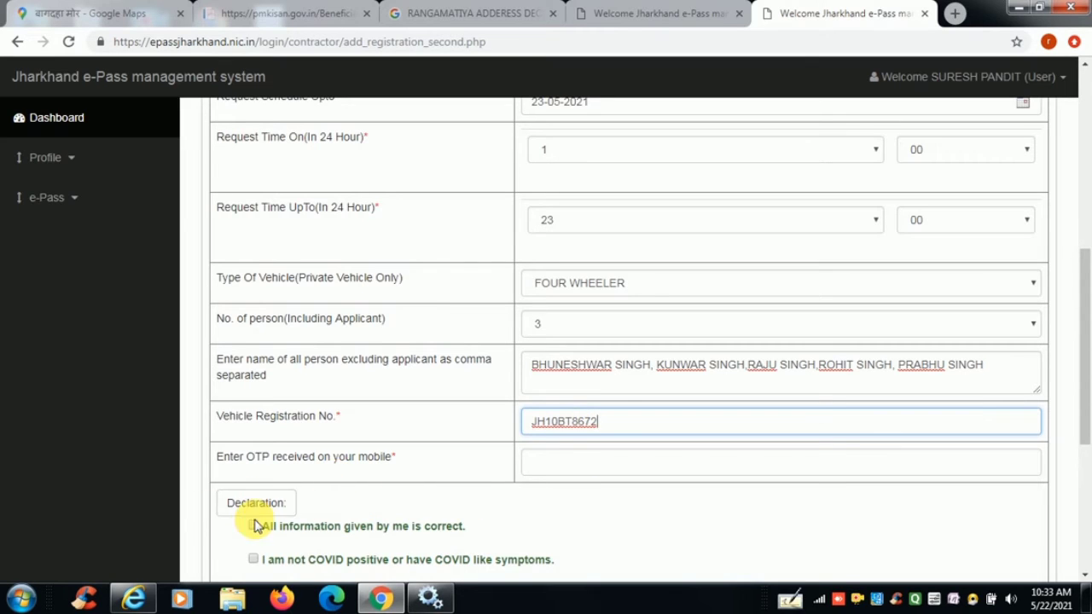
Enter the vehicle registration number and the OTP code received on mobile
{"action": "left_click", "coordinate": [556, 463]}
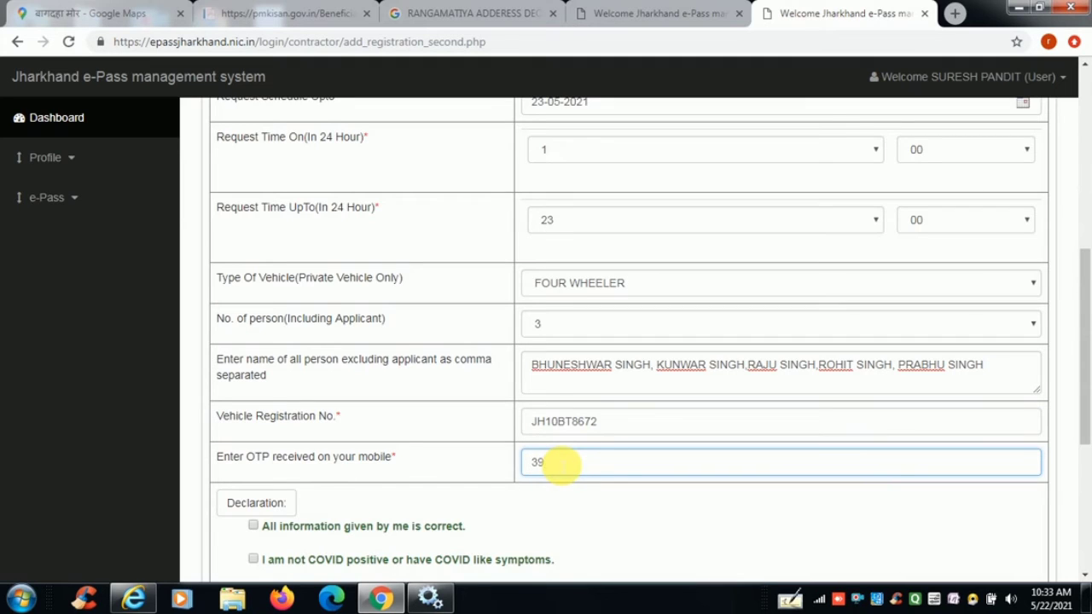
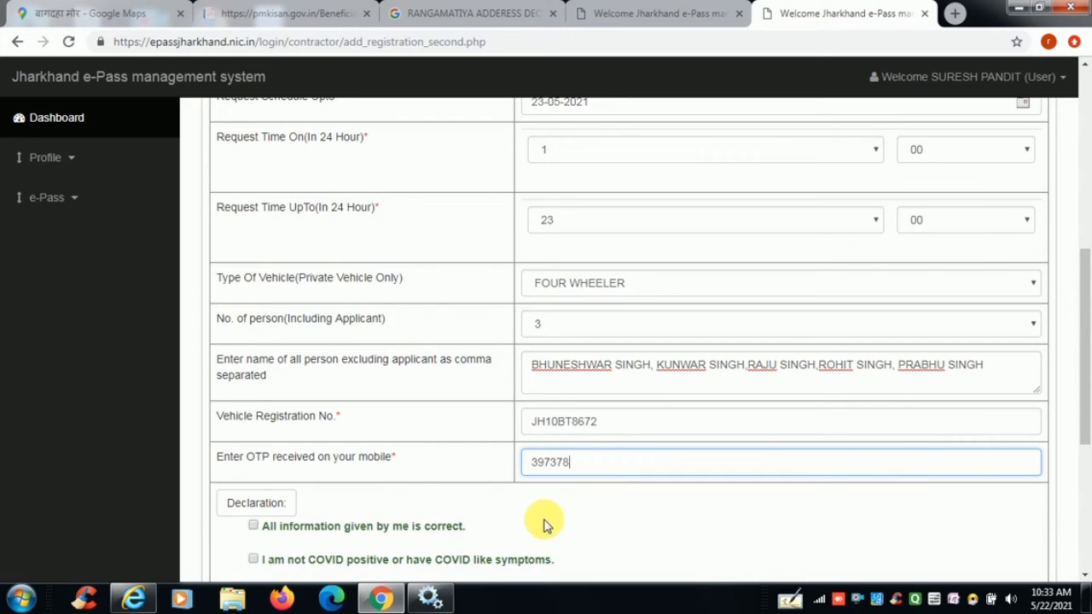
Tick the declarations on correct information, COVID symptoms, distancing, laws, travel purpose and criminal proceedings
{"action": "left_click", "coordinate": [253, 526]}
{"action": "scroll", "coordinate": [376, 488], "scroll_direction": "down", "scroll_amount": 1}
{"action": "scroll", "coordinate": [375, 488], "scroll_direction": "down", "scroll_amount": 1}
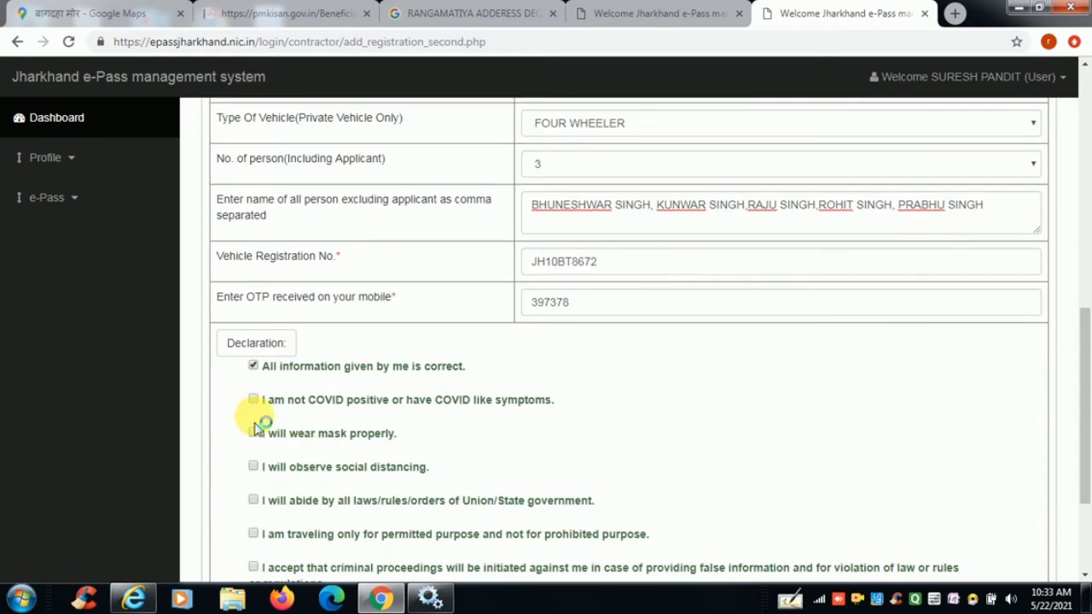
{"action": "left_click", "coordinate": [254, 398]}
{"action": "left_click", "coordinate": [253, 433]}
{"action": "left_click", "coordinate": [253, 467]}
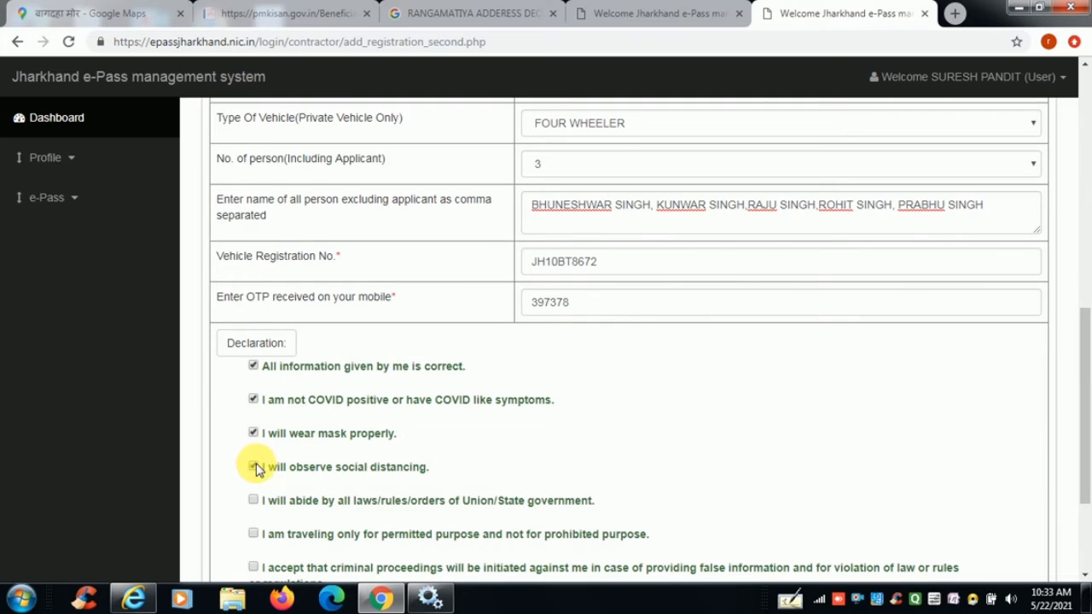
{"action": "left_click", "coordinate": [254, 500]}
{"action": "left_click", "coordinate": [253, 535]}
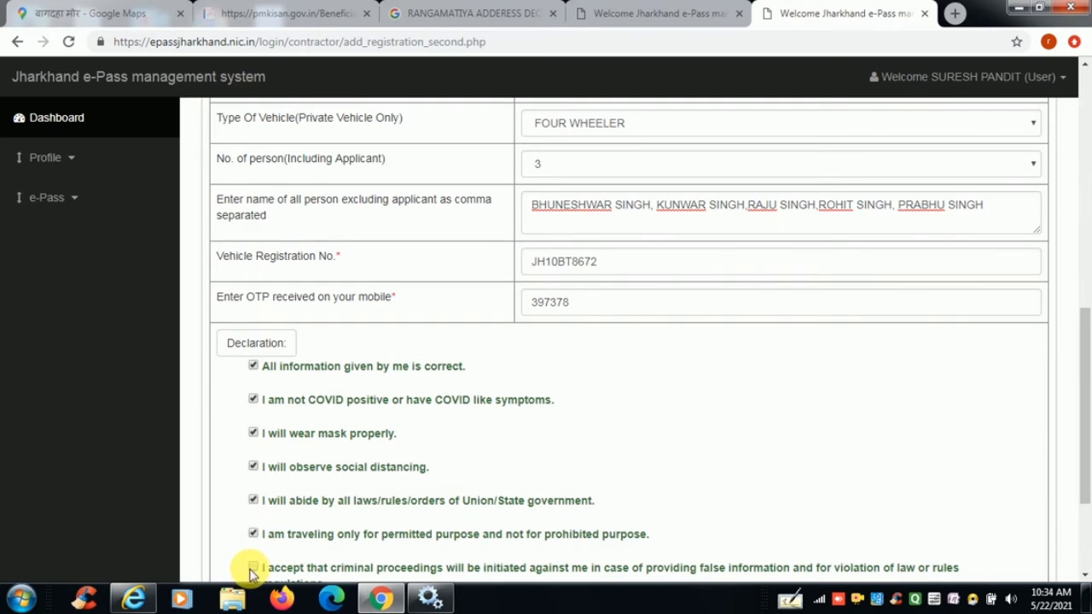
{"action": "left_click", "coordinate": [256, 570]}
Accept the Government of Jharkhand and Government of India Covid-19 terms
{"action": "scroll", "coordinate": [287, 532], "scroll_direction": "down", "scroll_amount": 2}
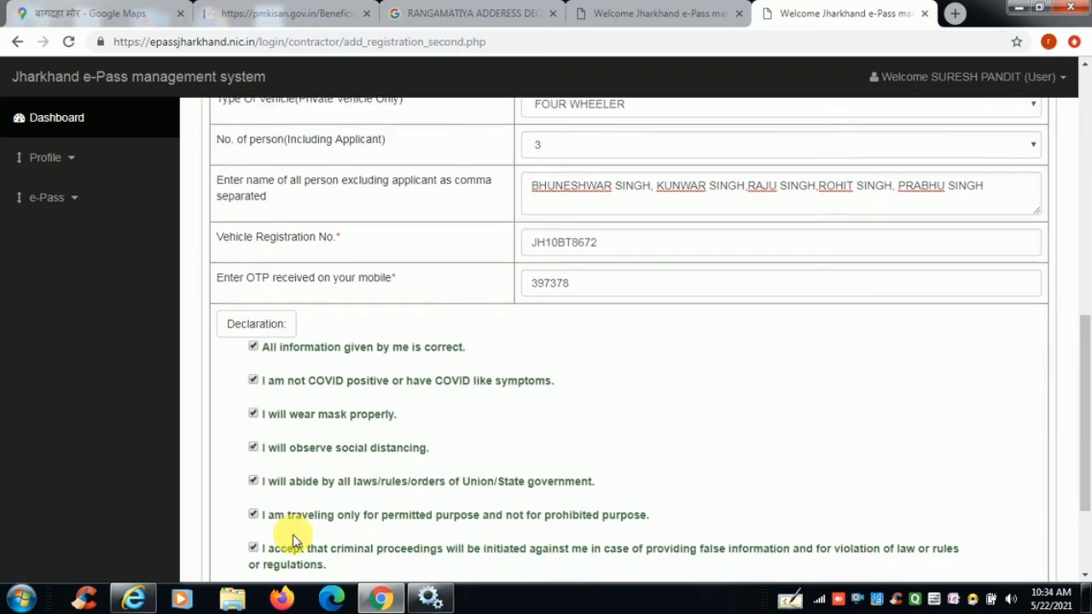
{"action": "left_click", "coordinate": [253, 444]}
{"action": "left_click", "coordinate": [253, 477]}
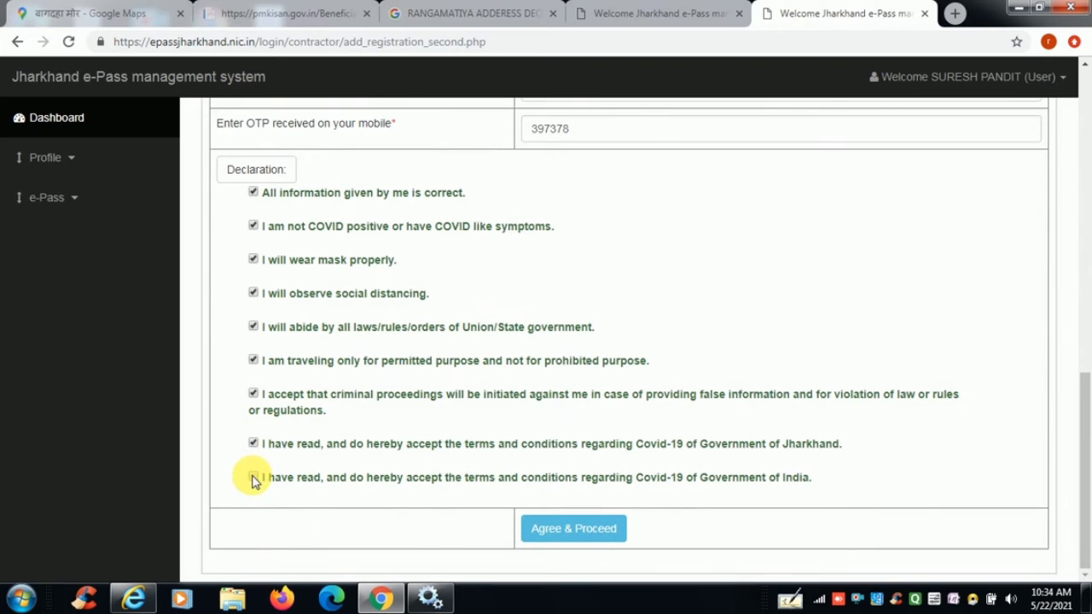
{"action": "scroll", "coordinate": [429, 431], "scroll_direction": "up", "scroll_amount": 4}
{"action": "left_click_drag", "start_coordinate": [207, 437], "coordinate": [541, 459]}
Review the completed form and submit it with Agree & Proceed
{"action": "left_click", "coordinate": [474, 463]}
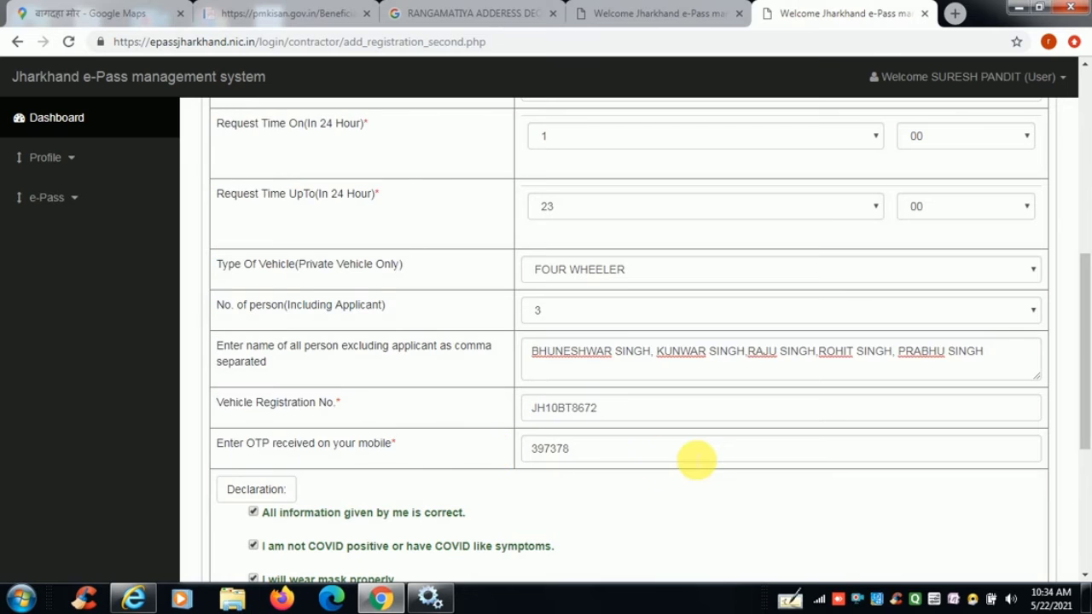
{"action": "scroll", "coordinate": [674, 469], "scroll_direction": "down", "scroll_amount": 4}
{"action": "scroll", "coordinate": [622, 478], "scroll_direction": "up", "scroll_amount": 10}
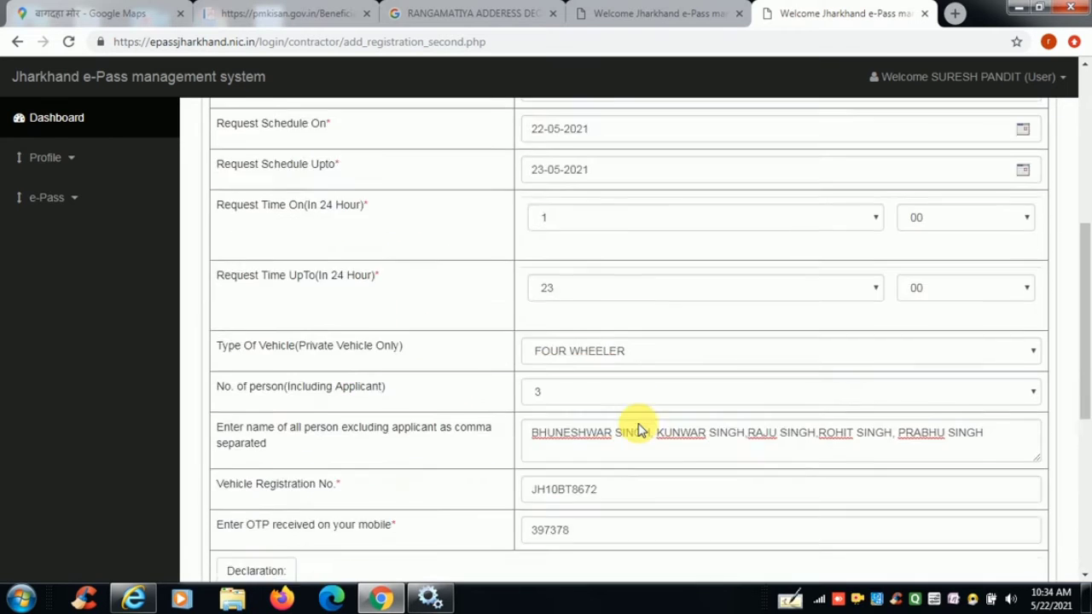
{"action": "scroll", "coordinate": [712, 380], "scroll_direction": "down", "scroll_amount": 1}
{"action": "scroll", "coordinate": [713, 388], "scroll_direction": "down", "scroll_amount": 2}
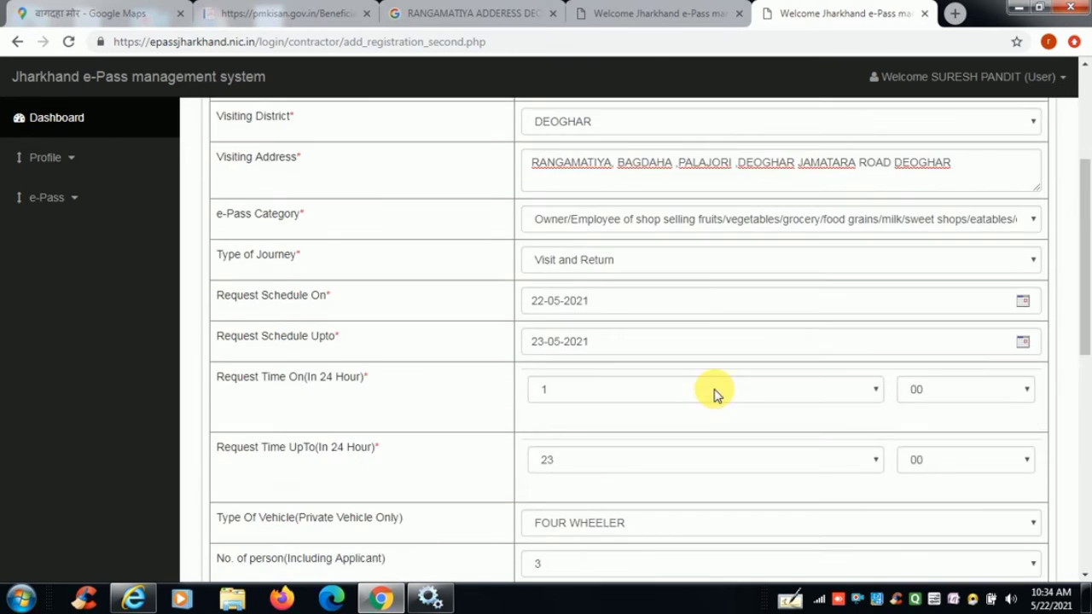
{"action": "scroll", "coordinate": [714, 394], "scroll_direction": "down", "scroll_amount": 7}
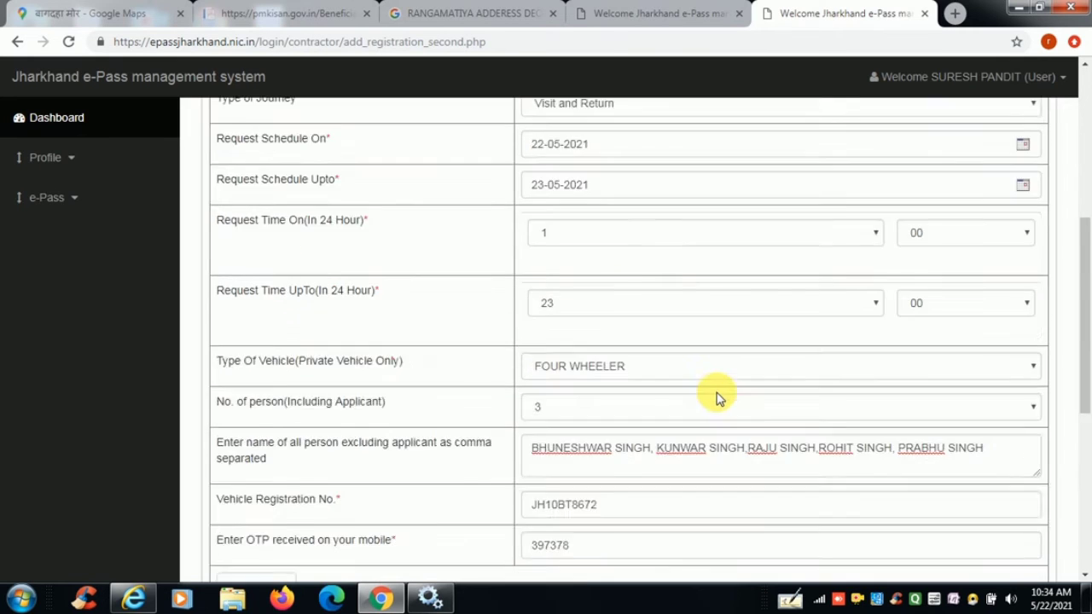
{"action": "left_click", "coordinate": [593, 529]}
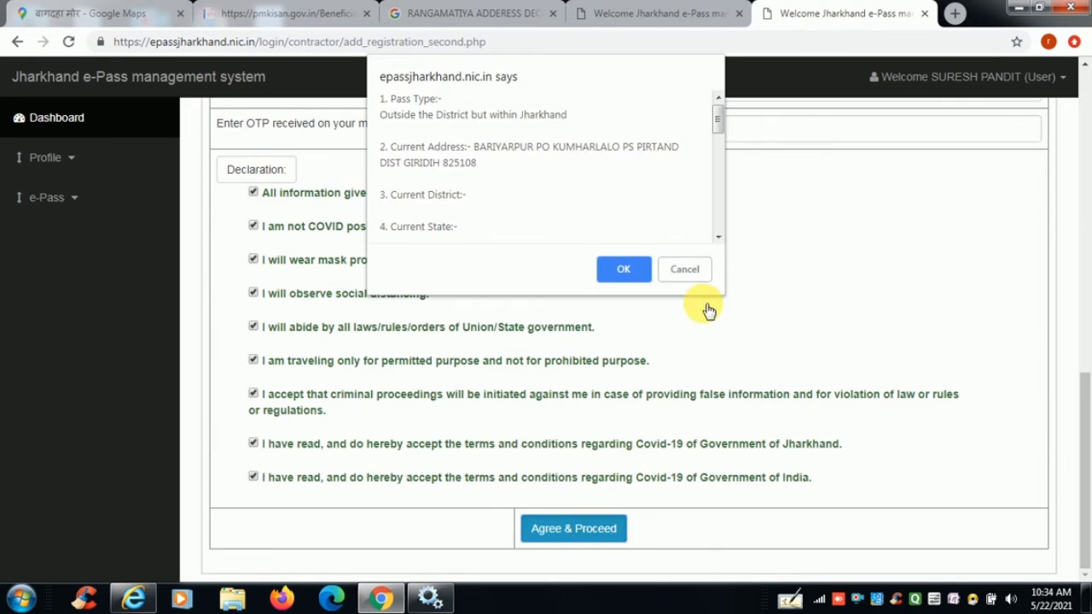
Confirm the request, dismiss the certificate-generated notice, and bring up the View e-Pass list
{"action": "left_click", "coordinate": [624, 268]}
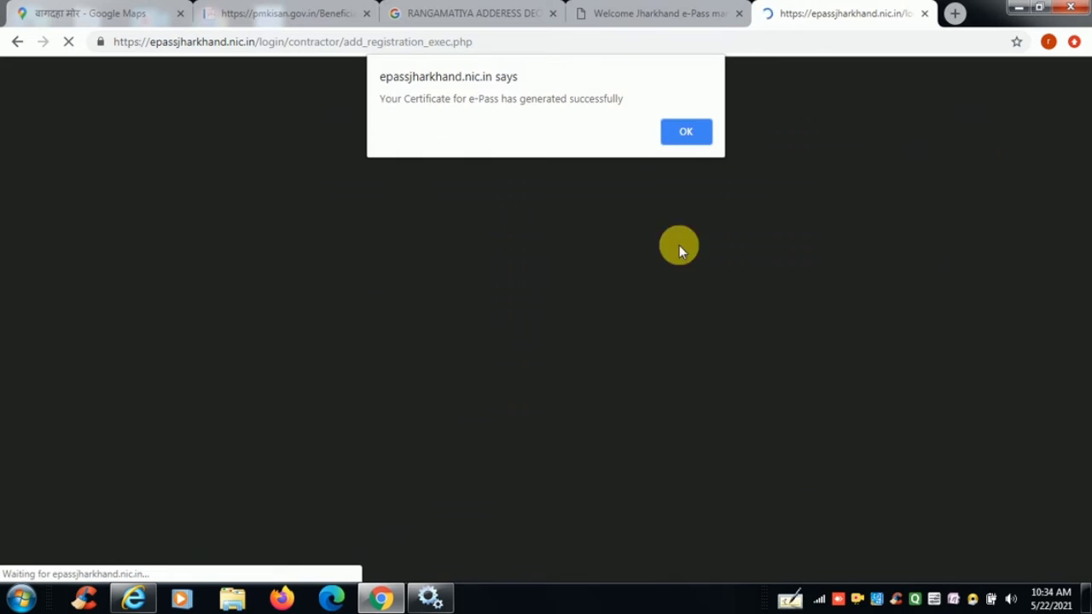
{"action": "left_click", "coordinate": [685, 125]}
{"action": "left_click", "coordinate": [74, 197]}
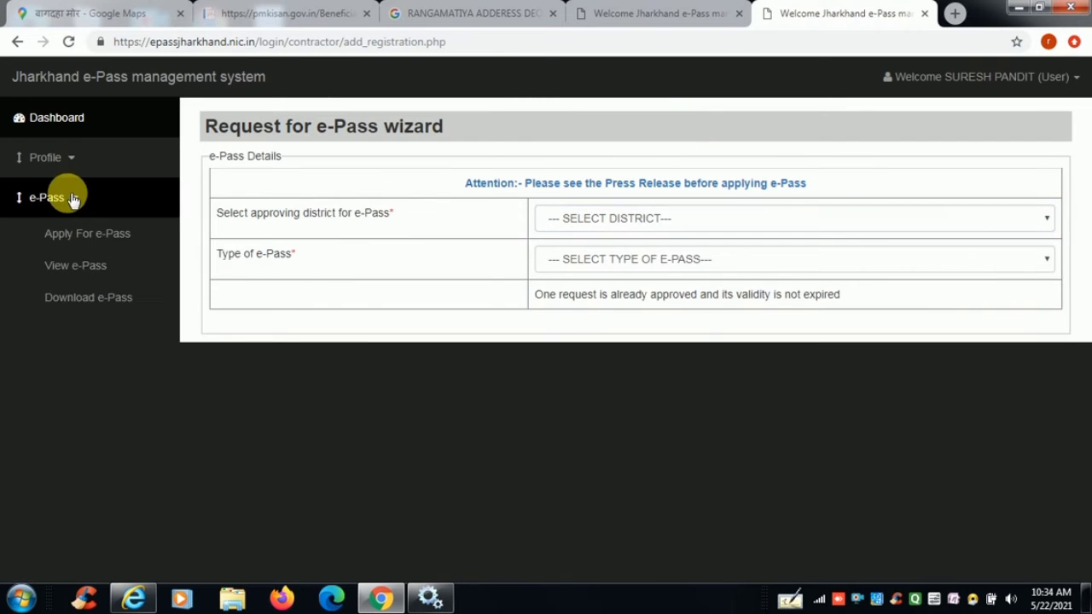
{"action": "left_click", "coordinate": [89, 269]}
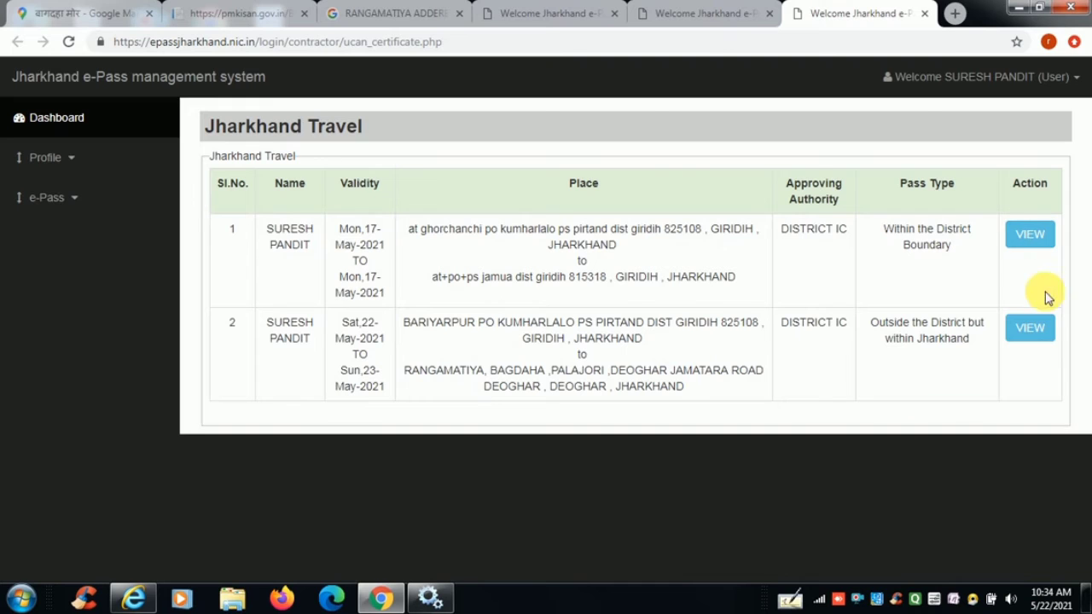
View the certificate for the 22–23 May 2021 pass in row 2 of the travel list
{"action": "left_click", "coordinate": [1039, 330]}
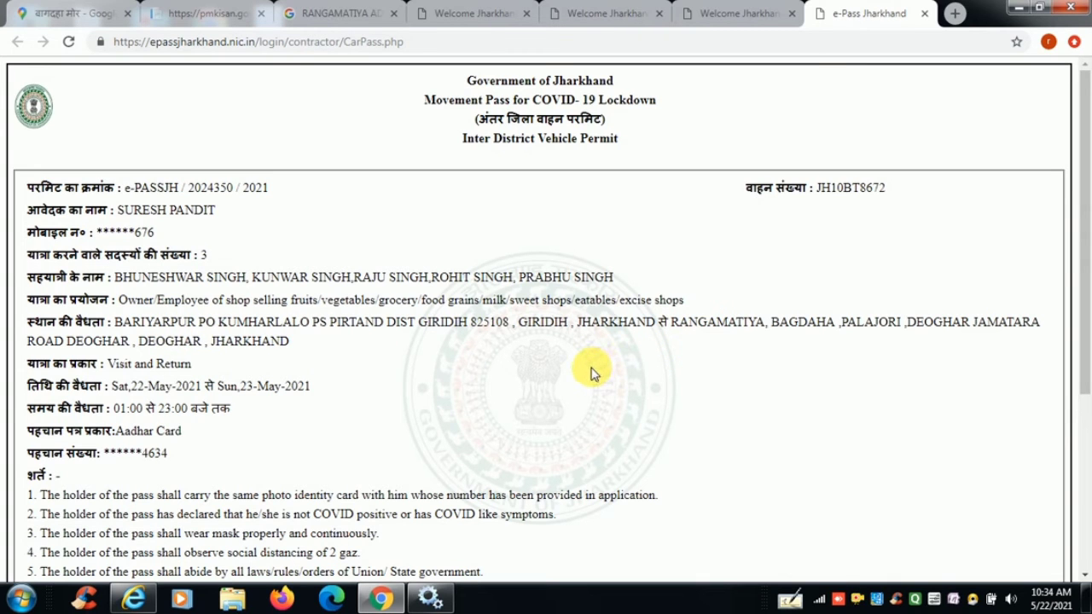
Review the vehicle permit certificate, then choose Print This Certificate at its bottom
{"action": "scroll", "coordinate": [566, 361], "scroll_direction": "down", "scroll_amount": 3}
{"action": "scroll", "coordinate": [502, 365], "scroll_direction": "up", "scroll_amount": 2}
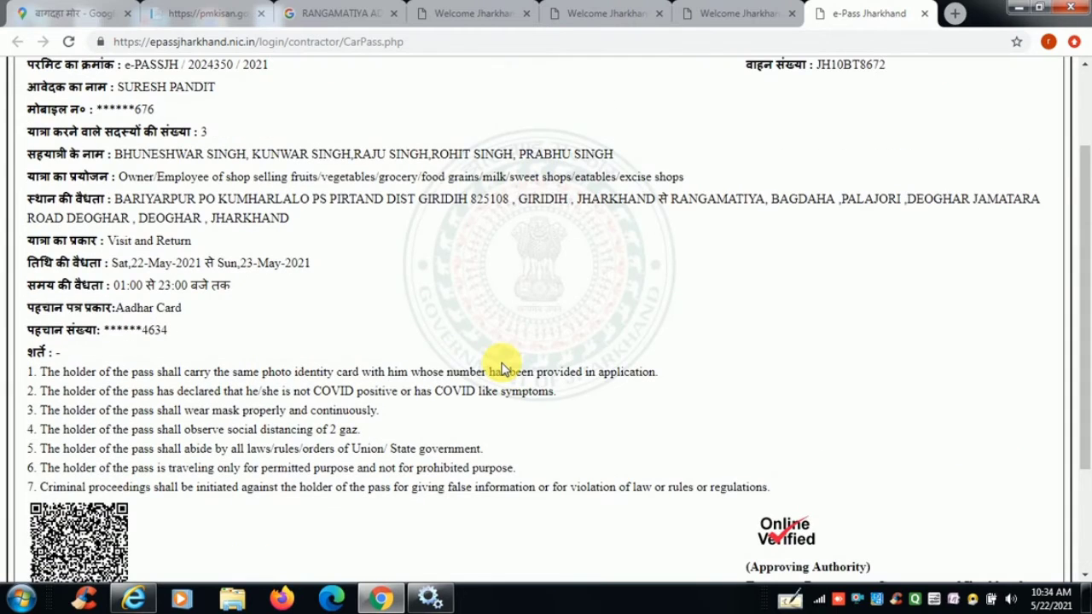
{"action": "scroll", "coordinate": [436, 350], "scroll_direction": "down", "scroll_amount": 2}
{"action": "scroll", "coordinate": [437, 350], "scroll_direction": "up", "scroll_amount": 3}
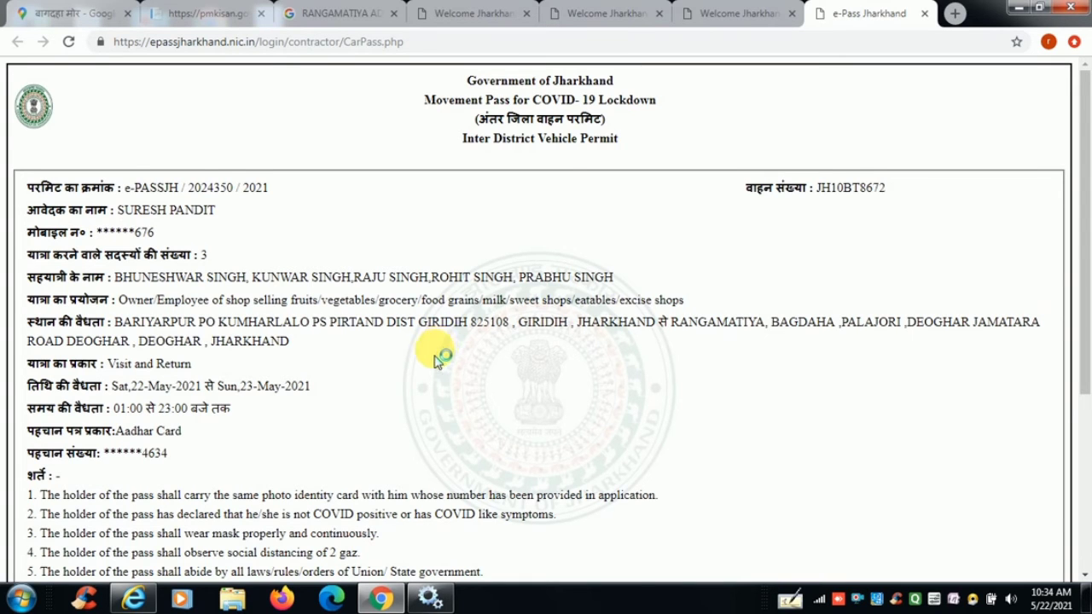
{"action": "scroll", "coordinate": [435, 354], "scroll_direction": "down", "scroll_amount": 3}
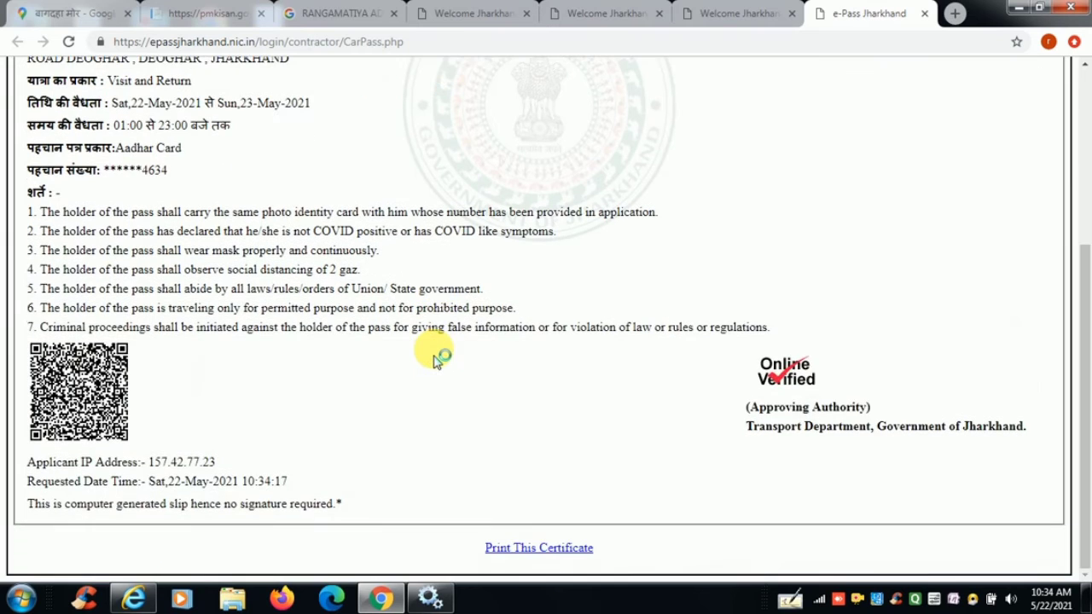
{"action": "left_click", "coordinate": [554, 550]}
Dismiss the print advice and print only page 1 of the permit on the HP DeskJet 5810
{"action": "left_click", "coordinate": [688, 150]}
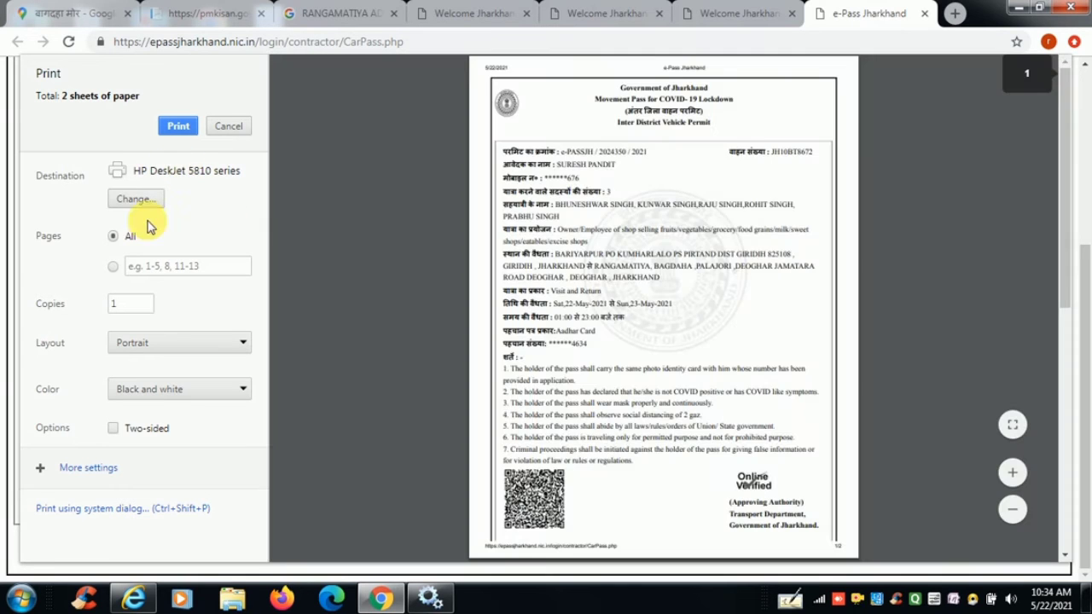
{"action": "left_click", "coordinate": [140, 267]}
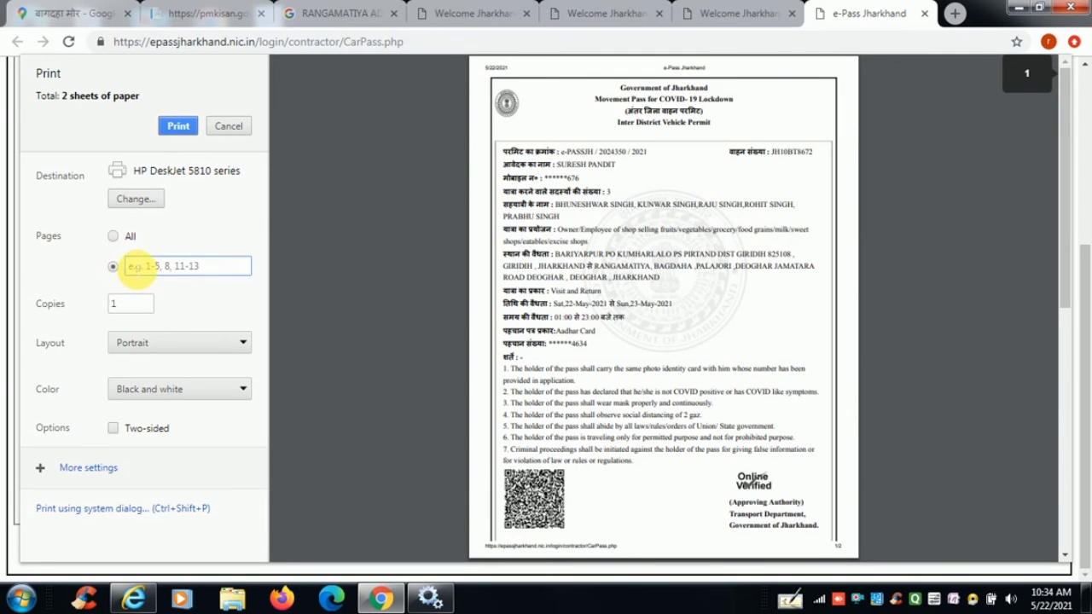
{"action": "type", "text": "1"}
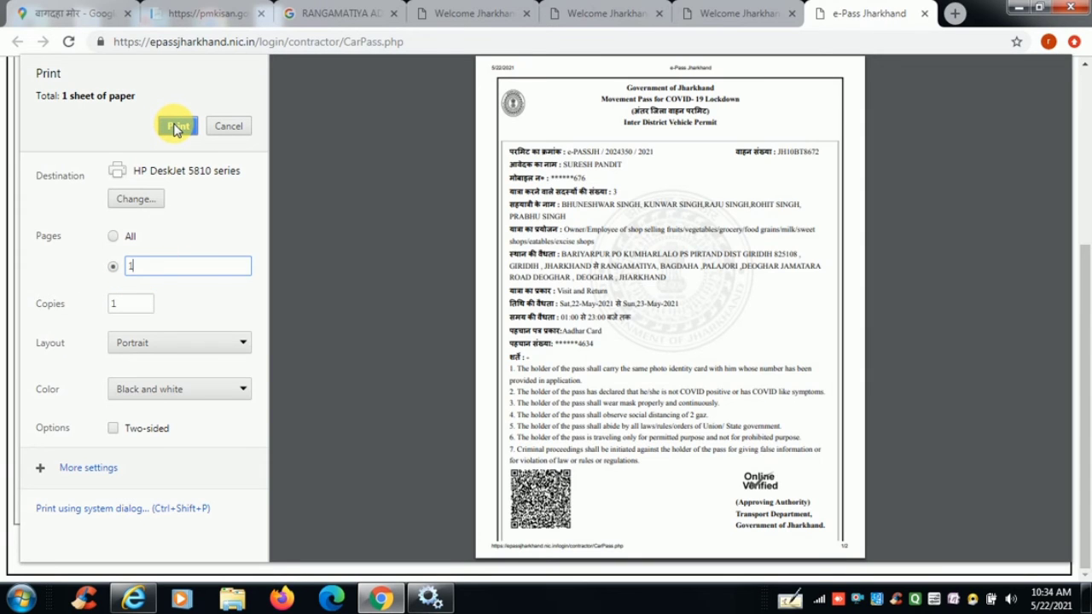
{"action": "left_click", "coordinate": [176, 127]}
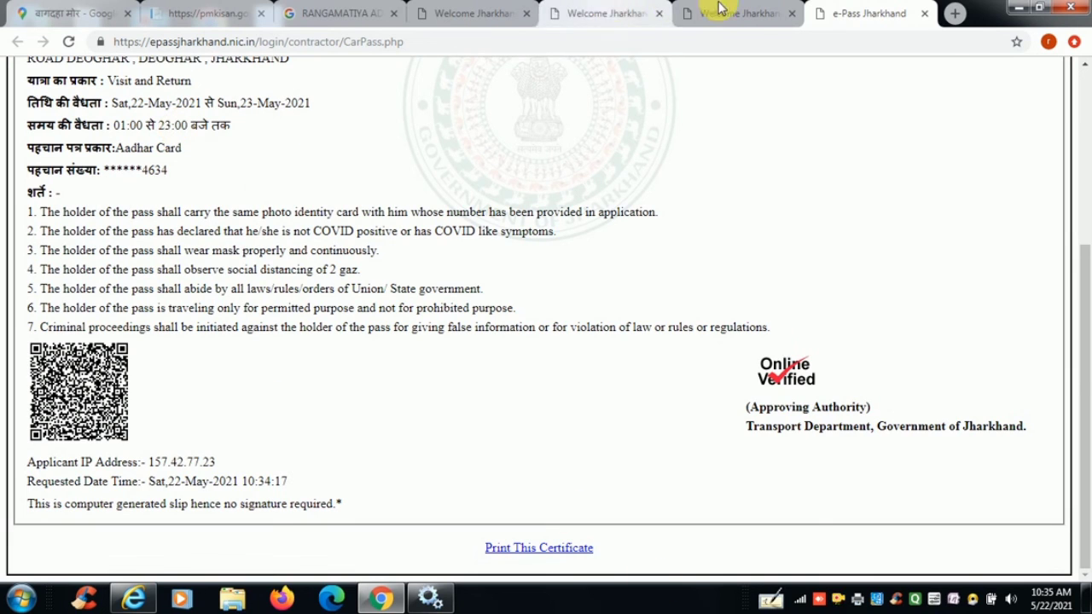
Close the e-Pass Jharkhand certificate tab to return to the Jharkhand Travel list
{"action": "left_click", "coordinate": [924, 13]}
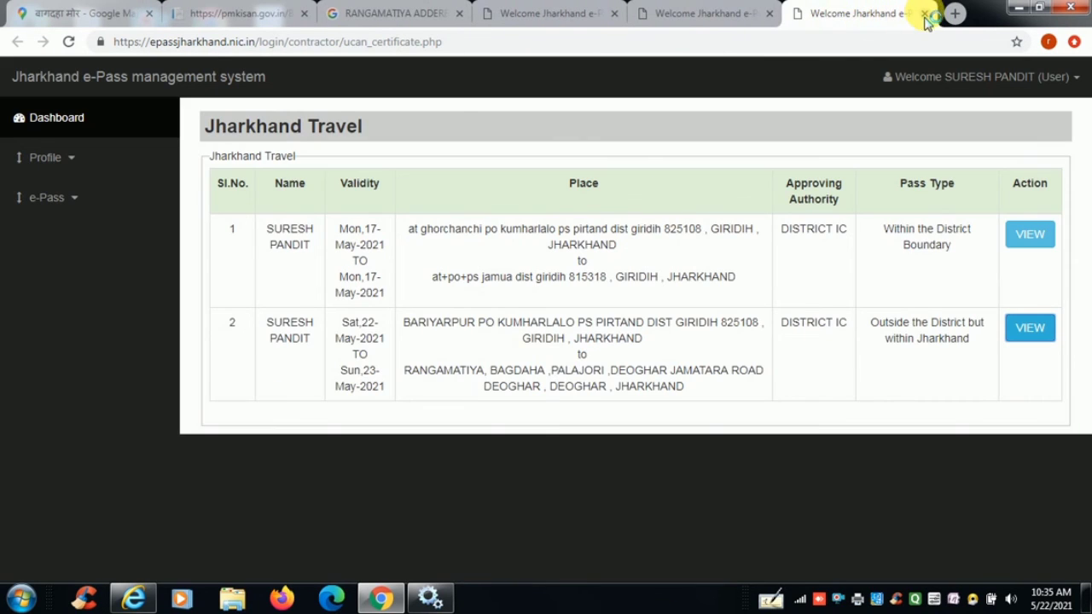